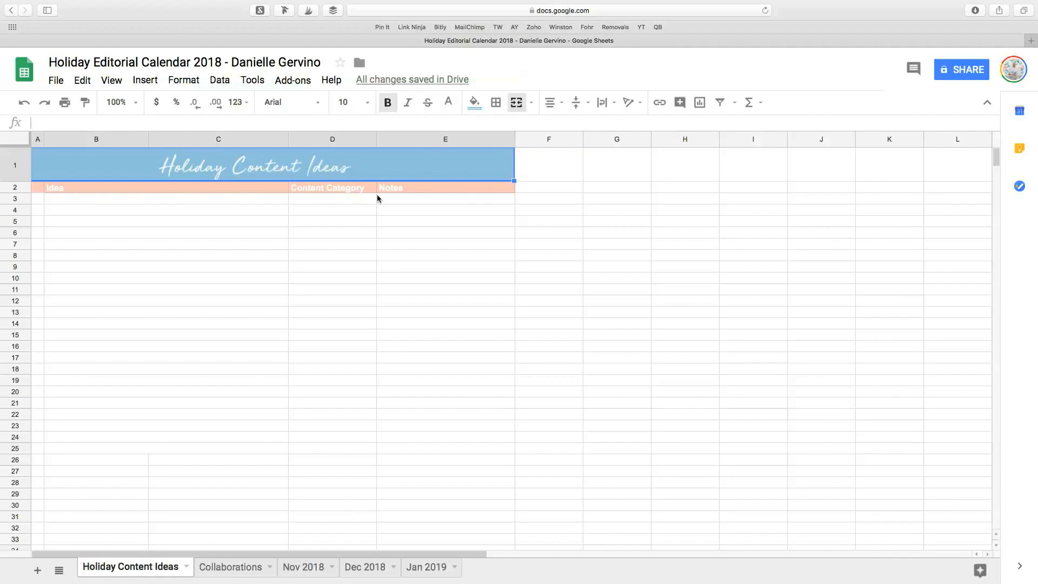
Fill row 3 with the idea "Holiday Bar Cart Styling", category "Blog Post - Lifestyle" and note "Check Pinterest boards".
{"action": "left_click", "coordinate": [81, 204]}
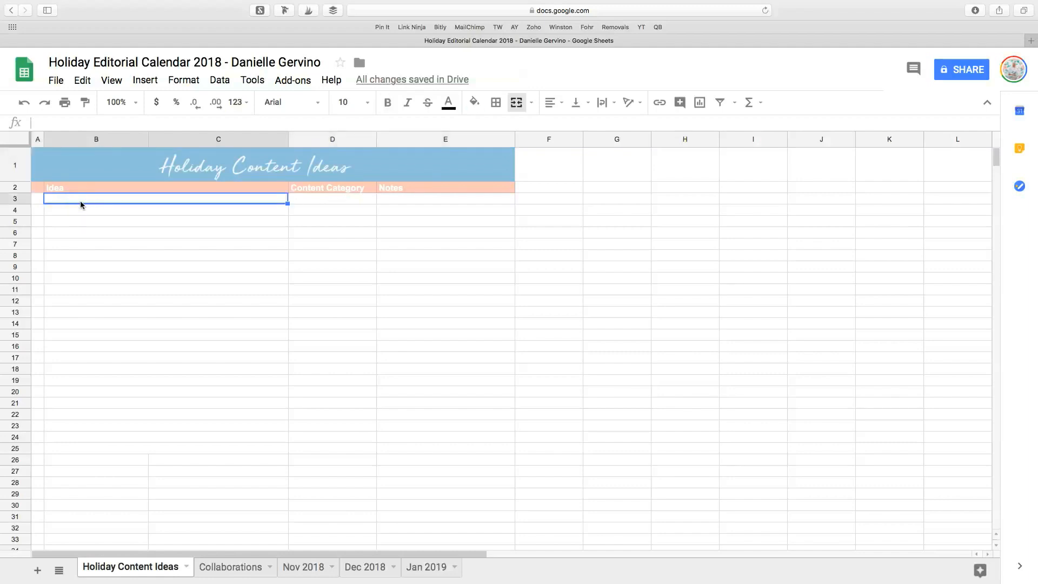
{"action": "type", "text": "Holiday "}
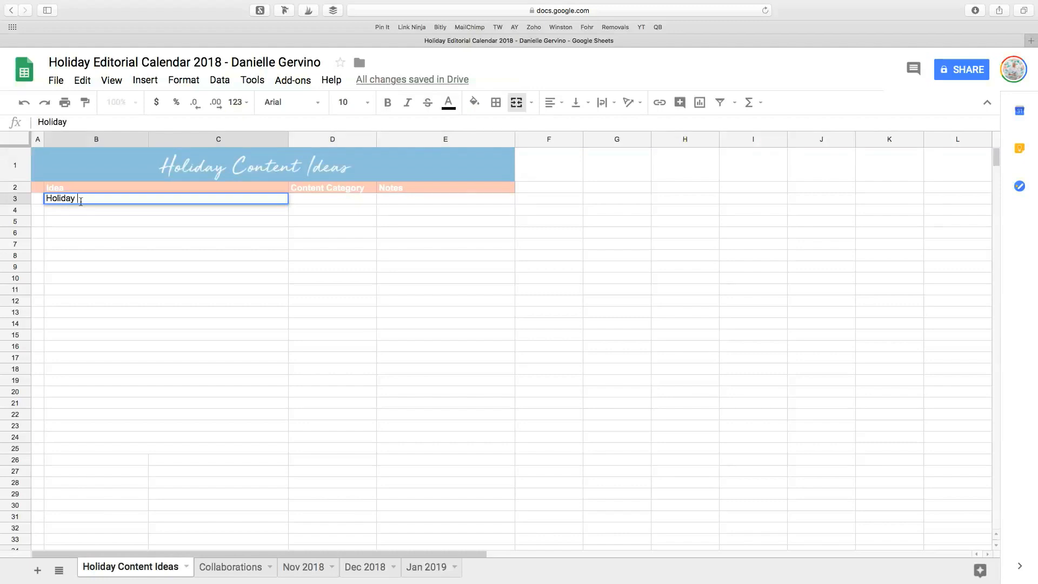
{"action": "type", "text": "Bar Cart Styling"}
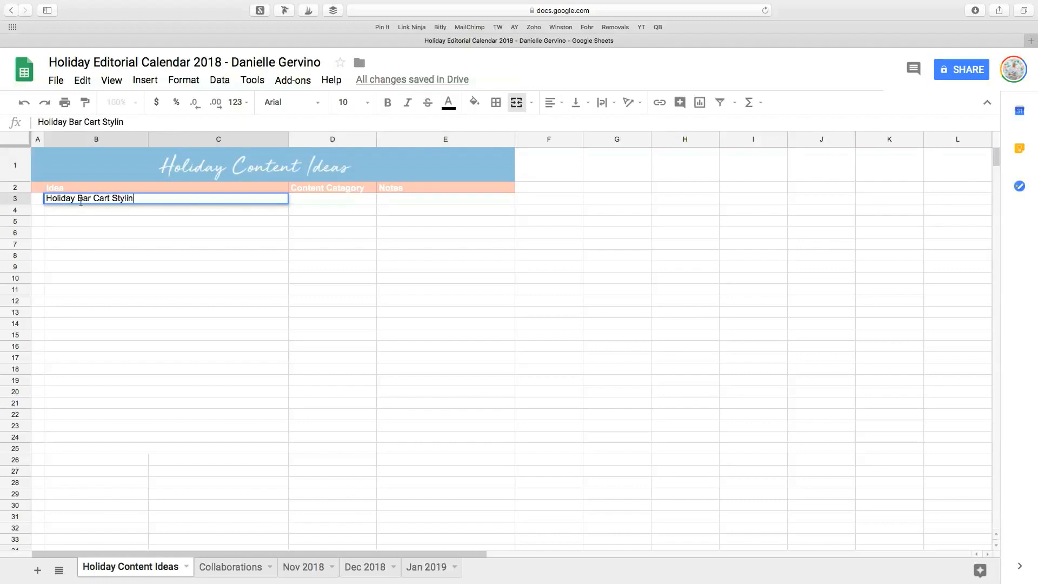
{"action": "key", "text": "Tab"}
{"action": "type", "text": "Blog "}
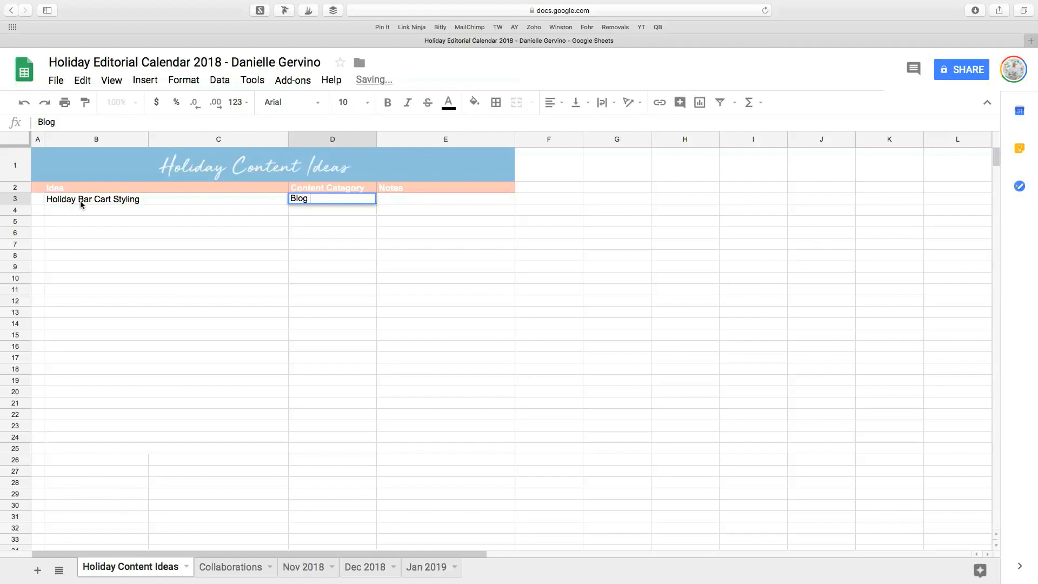
{"action": "type", "text": "Post - Lifestyle"}
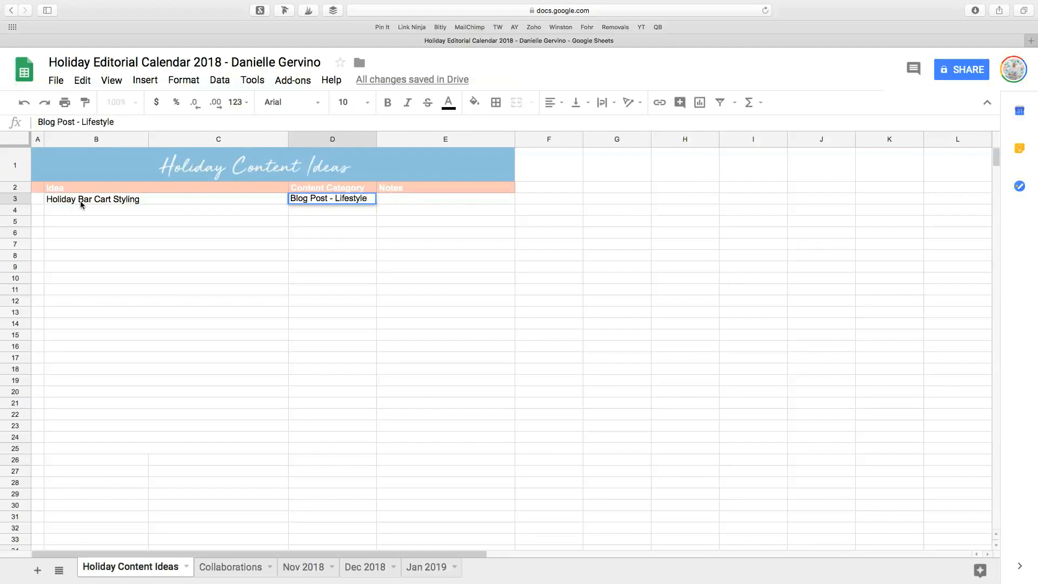
{"action": "key", "text": "Tab"}
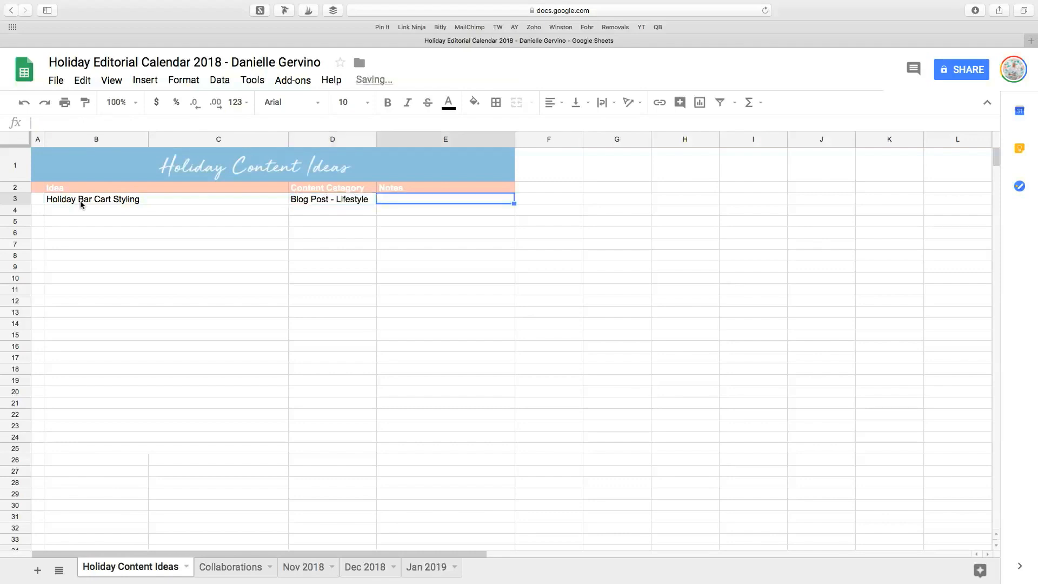
{"action": "type", "text": "Check Pint"}
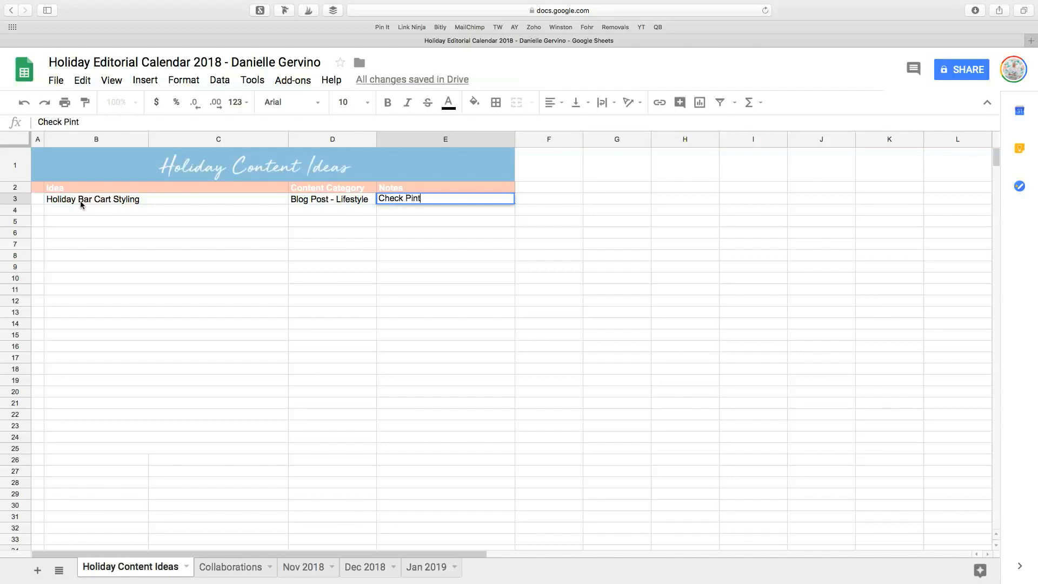
{"action": "type", "text": "erest boards"}
{"action": "left_click", "coordinate": [116, 265]}
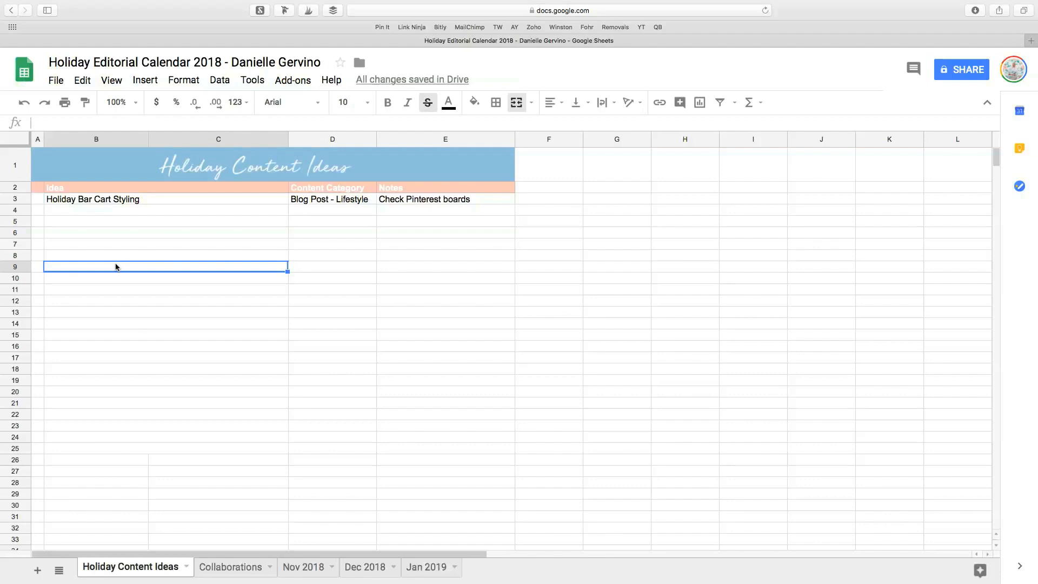
{"action": "left_click", "coordinate": [227, 186]}
{"action": "left_click", "coordinate": [328, 186]}
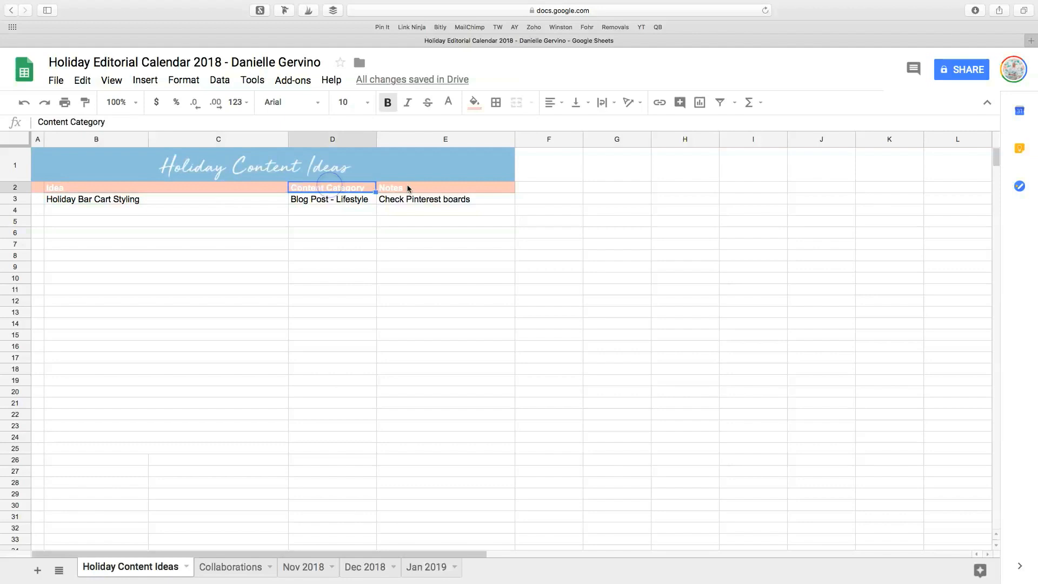
{"action": "left_click", "coordinate": [409, 186]}
{"action": "left_click", "coordinate": [56, 172]}
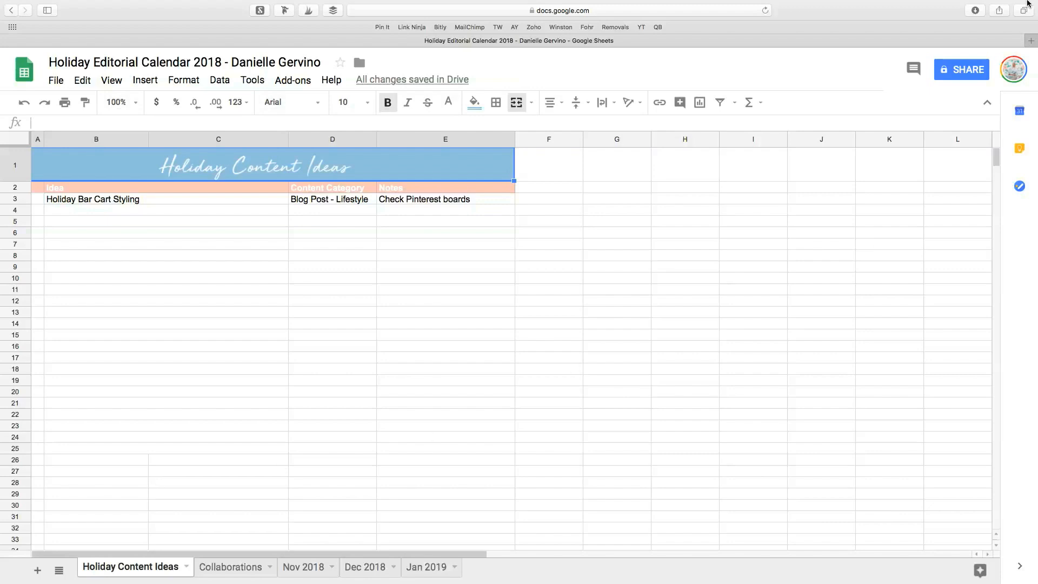
Open the spreadsheet's sharing settings and close them without adding anyone.
{"action": "left_click", "coordinate": [964, 72]}
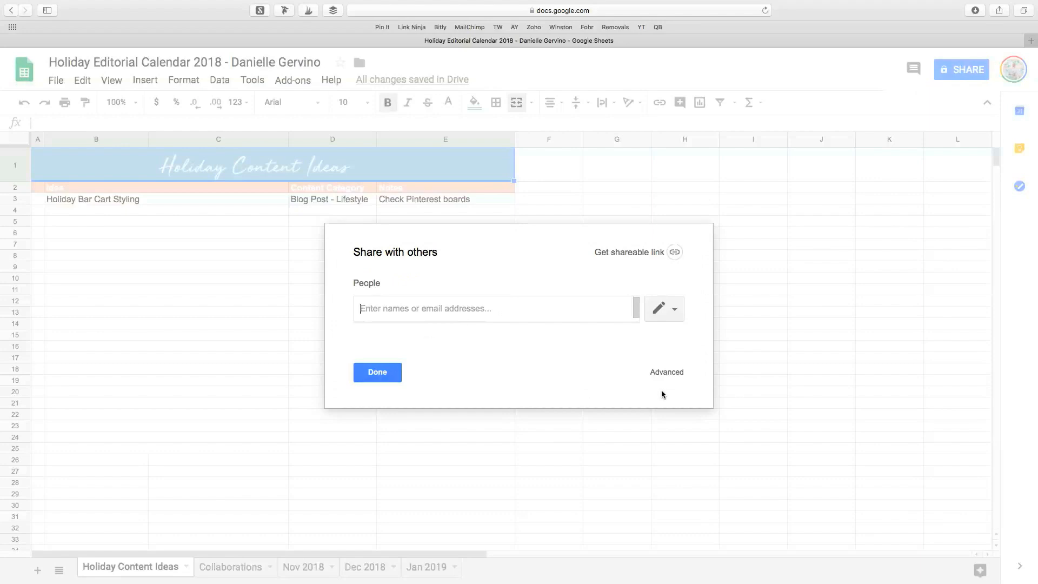
{"action": "left_click", "coordinate": [793, 424]}
{"action": "left_click", "coordinate": [377, 373]}
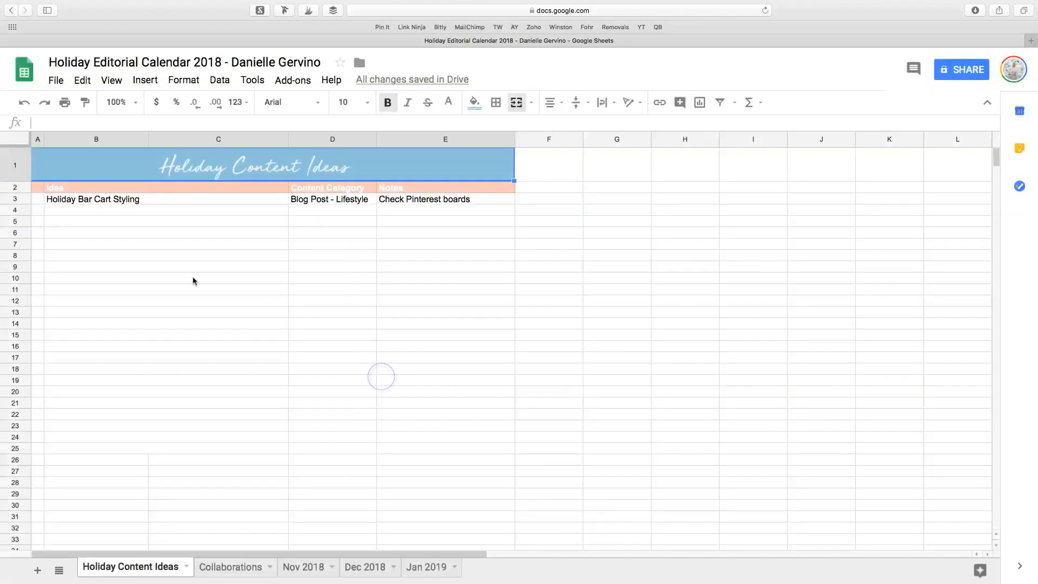
{"action": "left_click", "coordinate": [43, 165]}
View the Collaborations sheet and its sheet options, comparing it with the Holiday Content Ideas sheet.
{"action": "left_click", "coordinate": [223, 567]}
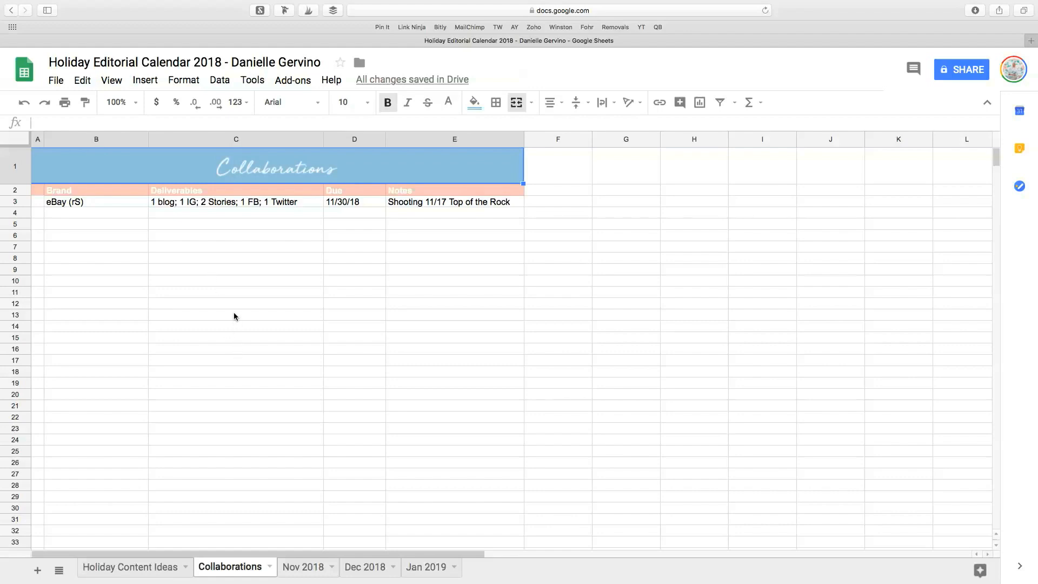
{"action": "left_click", "coordinate": [269, 567]}
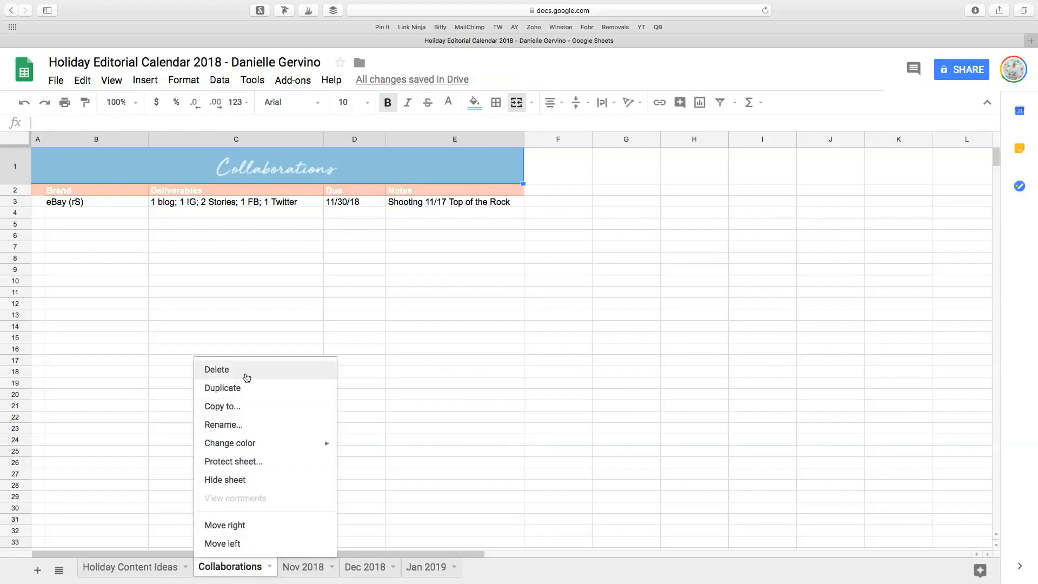
{"action": "left_click", "coordinate": [481, 331]}
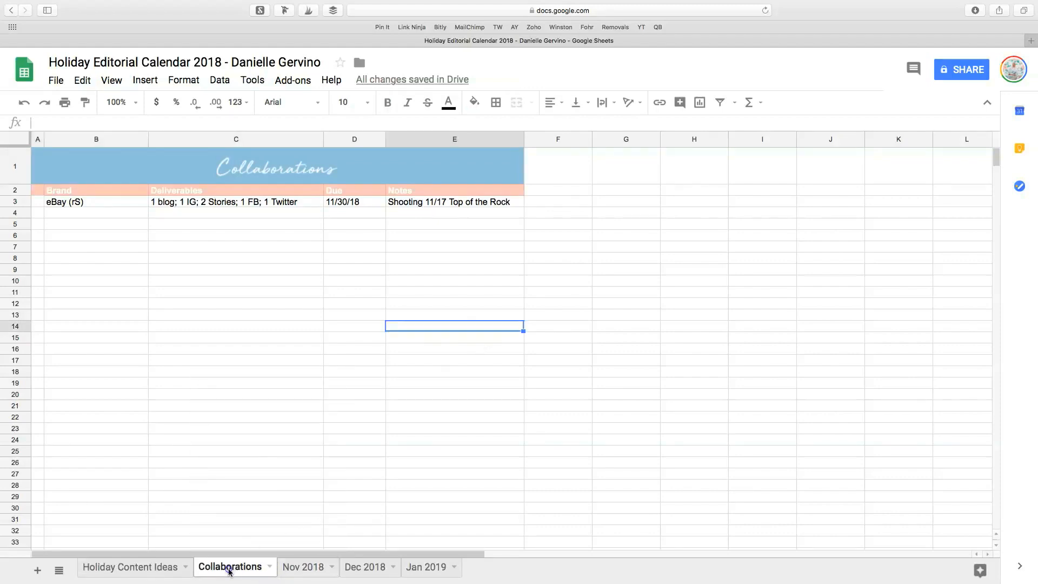
{"action": "left_click", "coordinate": [156, 568]}
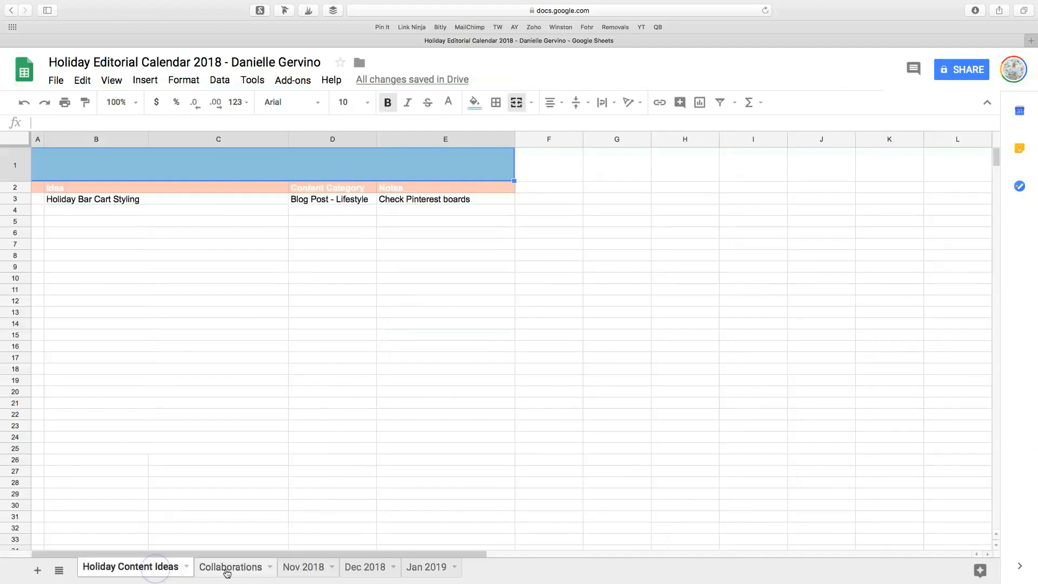
{"action": "left_click", "coordinate": [227, 569]}
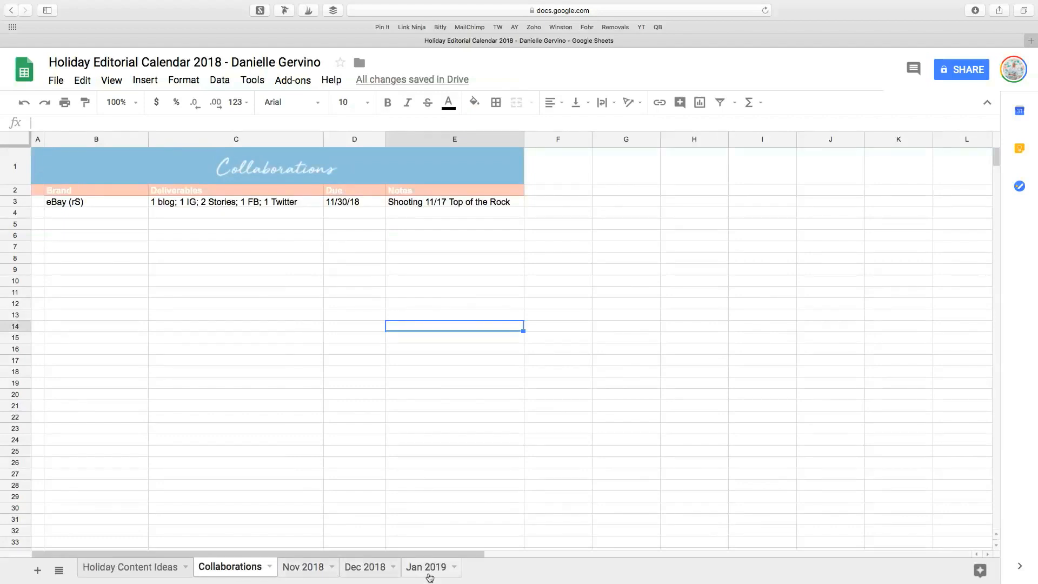
Open the Nov 2018 sheet and inspect the formulas behind the first day numbers of the calendar.
{"action": "left_click", "coordinate": [304, 567]}
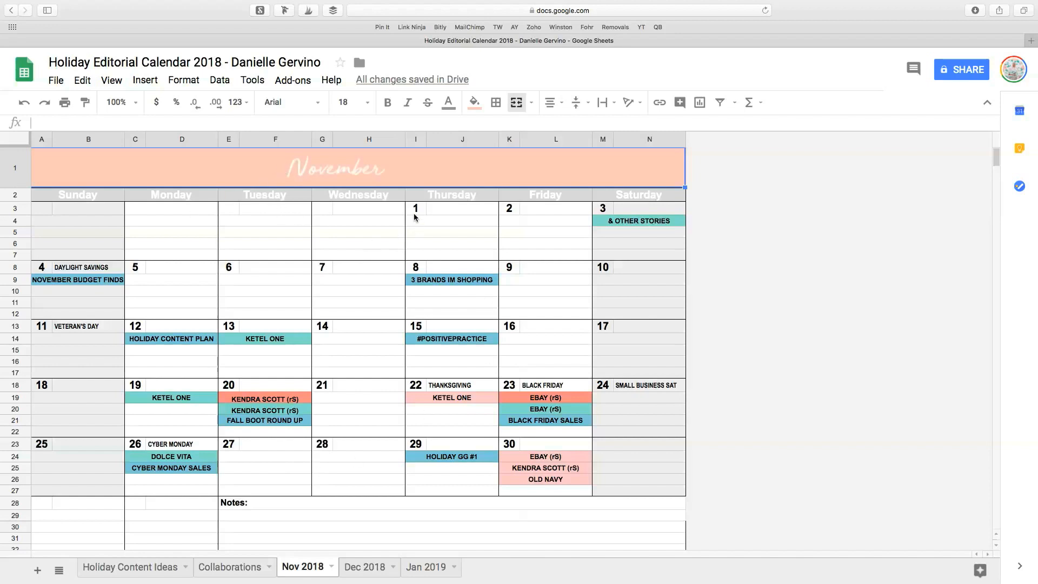
{"action": "left_click", "coordinate": [506, 209]}
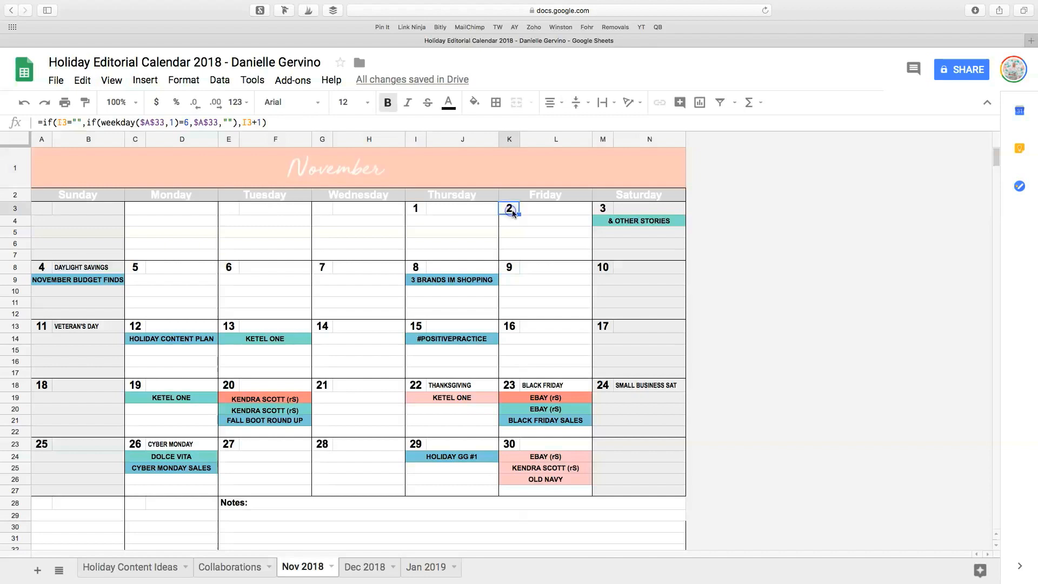
{"action": "left_click", "coordinate": [421, 212]}
{"action": "double_click", "coordinate": [422, 212]}
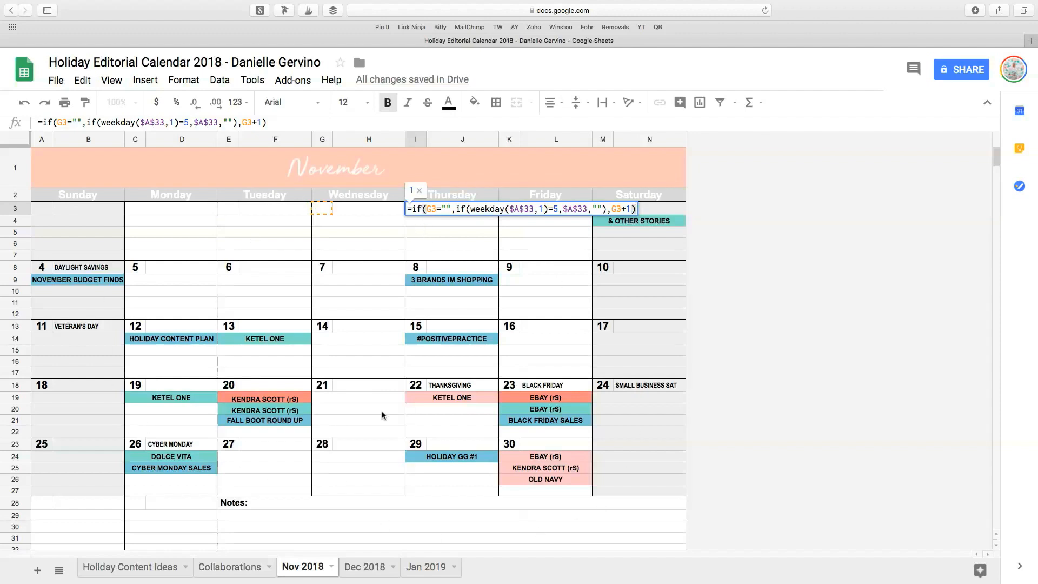
{"action": "key", "text": "Return"}
{"action": "left_click", "coordinate": [423, 214]}
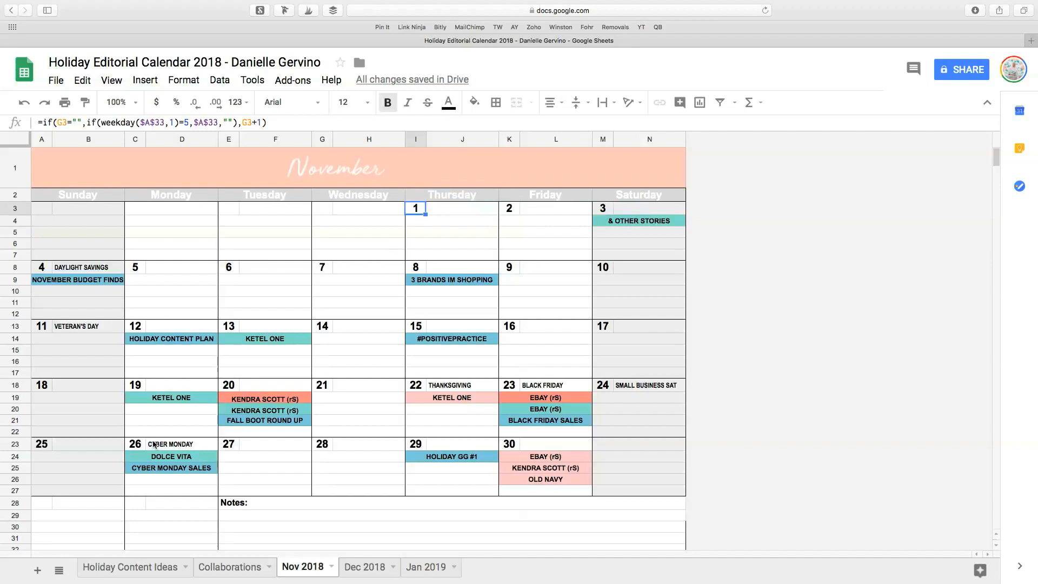
Change the start date formula below the November calendar to =date(2018,12,1).
{"action": "scroll", "coordinate": [151, 442], "scroll_direction": "down", "scroll_amount": 2}
{"action": "scroll", "coordinate": [151, 439], "scroll_direction": "down", "scroll_amount": 2}
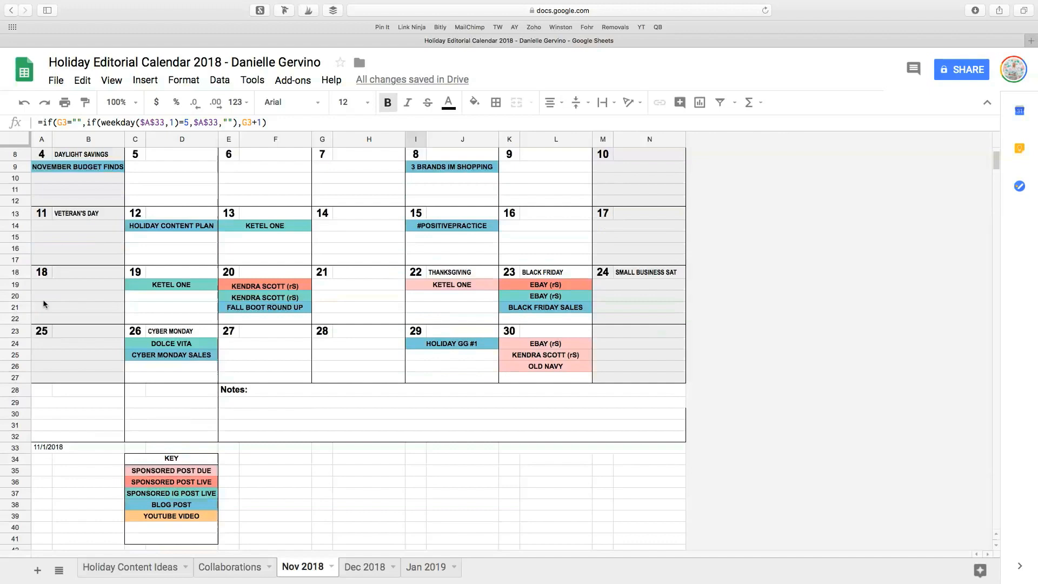
{"action": "double_click", "coordinate": [48, 452]}
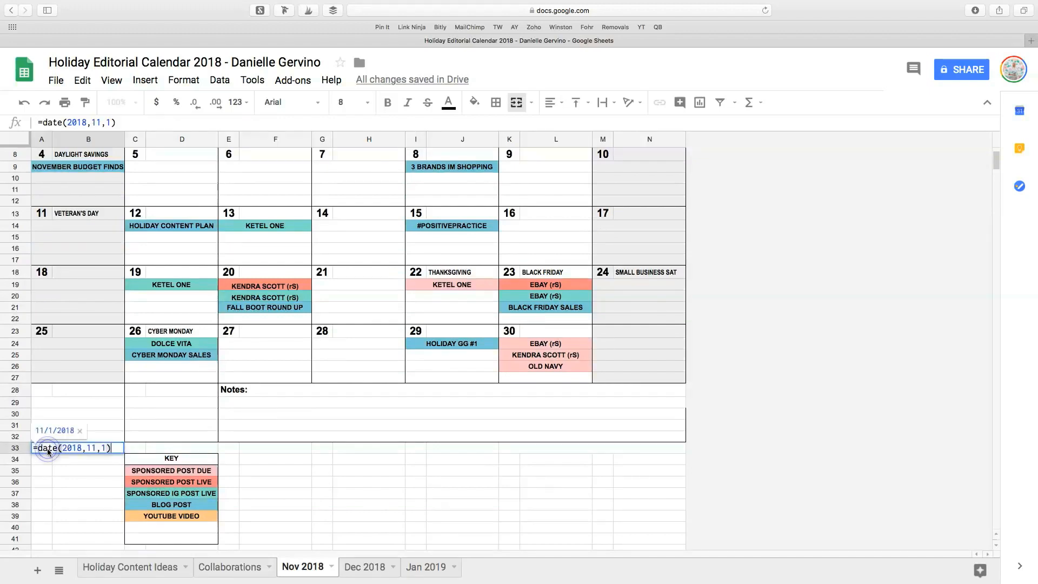
{"action": "left_click", "coordinate": [95, 447]}
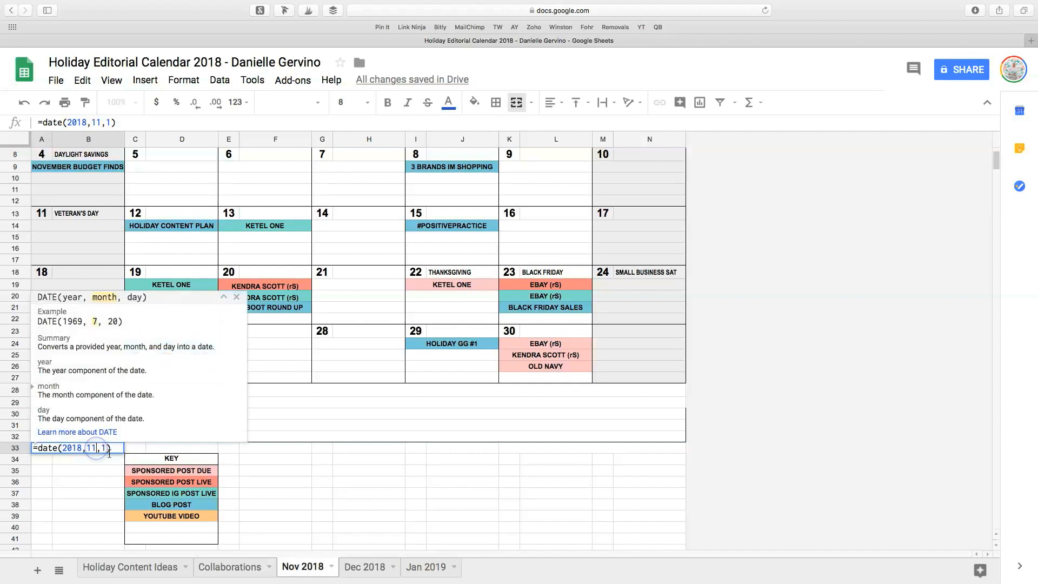
{"action": "left_click", "coordinate": [99, 496]}
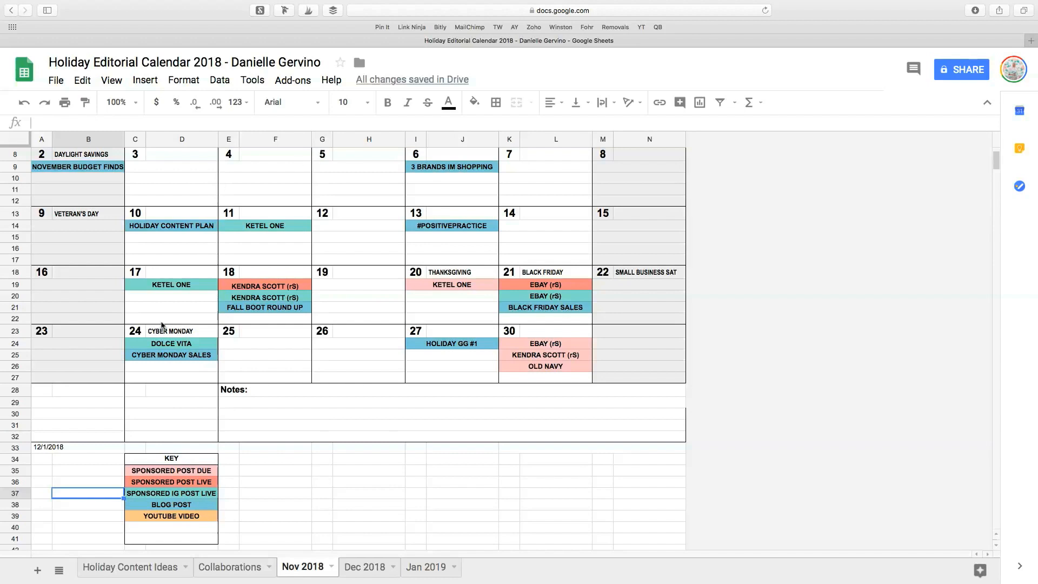
Set the calendar's start date formula in row 33 back to =date(2018,11,1) and check the November day numbers.
{"action": "double_click", "coordinate": [47, 446]}
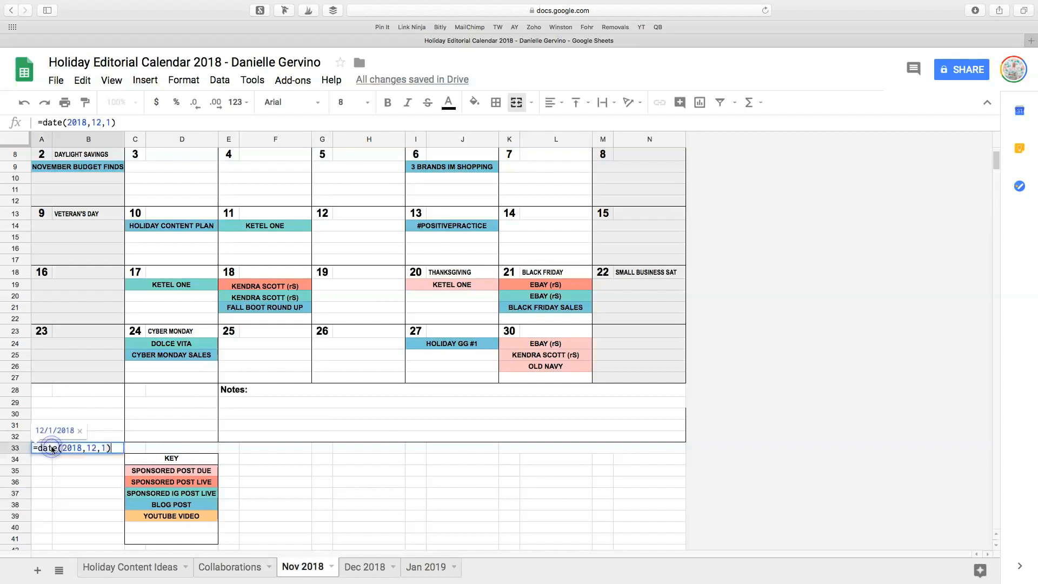
{"action": "left_click", "coordinate": [95, 448]}
{"action": "key", "text": "Delete"}
{"action": "type", "text": "1"}
{"action": "left_click", "coordinate": [80, 493]}
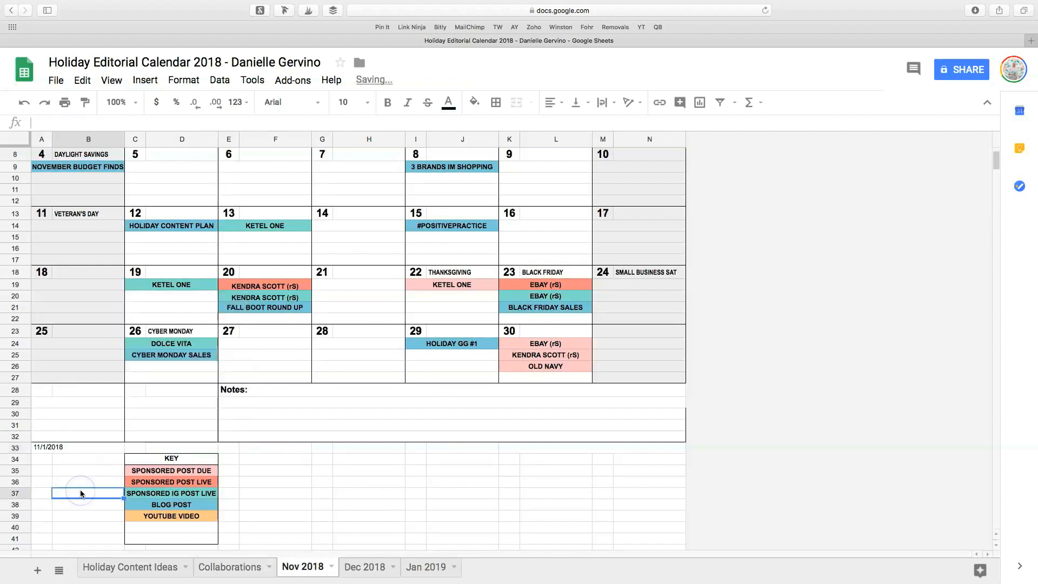
{"action": "scroll", "coordinate": [266, 328], "scroll_direction": "up", "scroll_amount": 2}
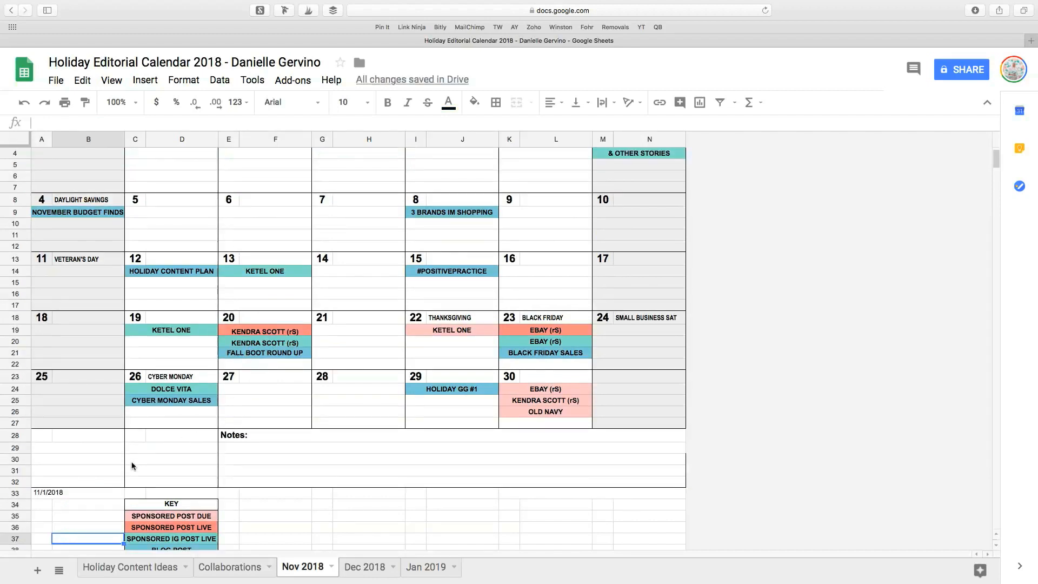
{"action": "left_click", "coordinate": [68, 493]}
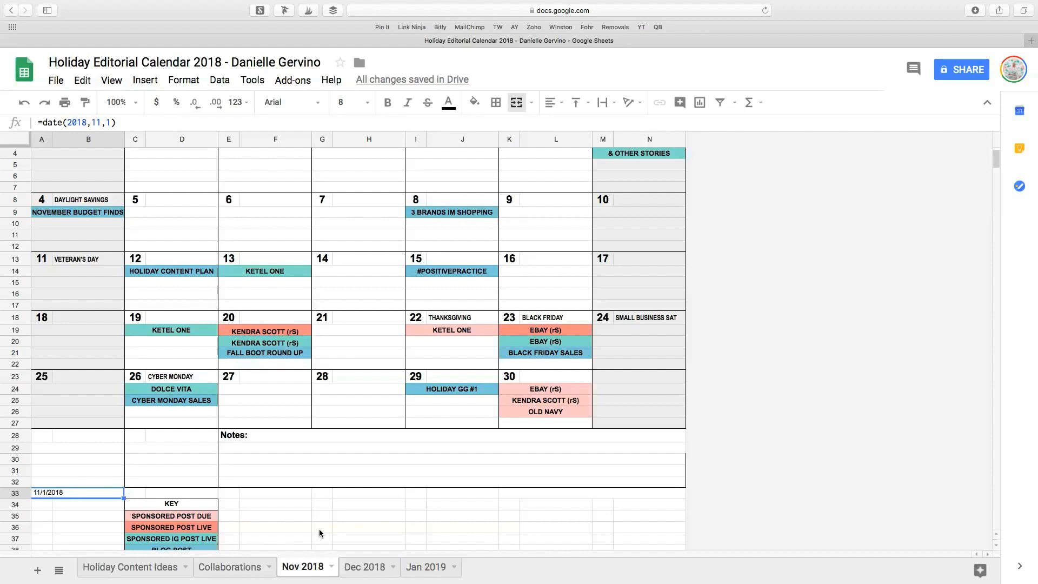
{"action": "scroll", "coordinate": [319, 533], "scroll_direction": "up", "scroll_amount": 2}
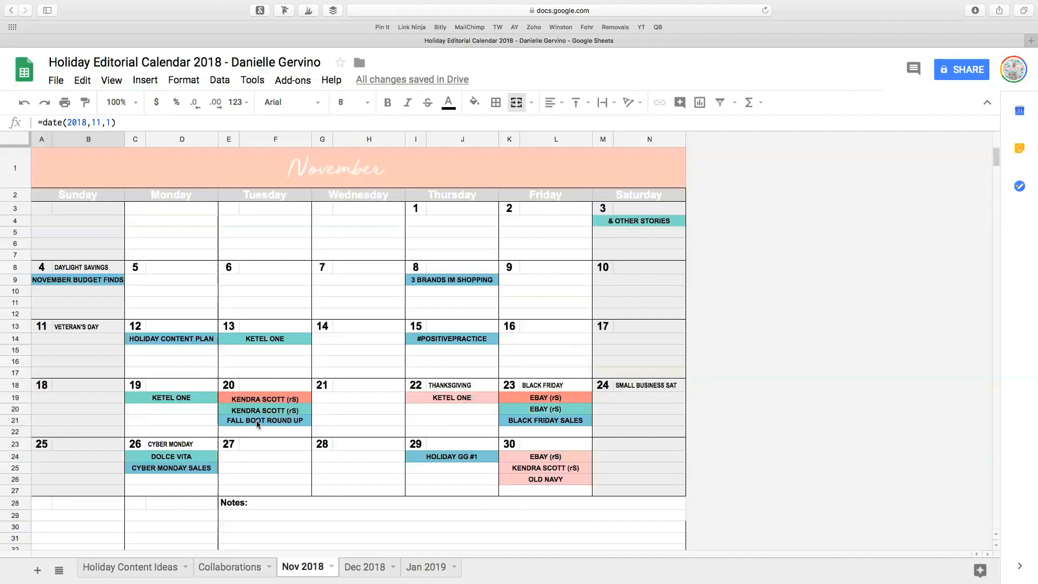
Compare the Sponsored Post Due and Sponsored Post Live colors in the key with the matching November calendar entries.
{"action": "scroll", "coordinate": [258, 423], "scroll_direction": "down", "scroll_amount": 5}
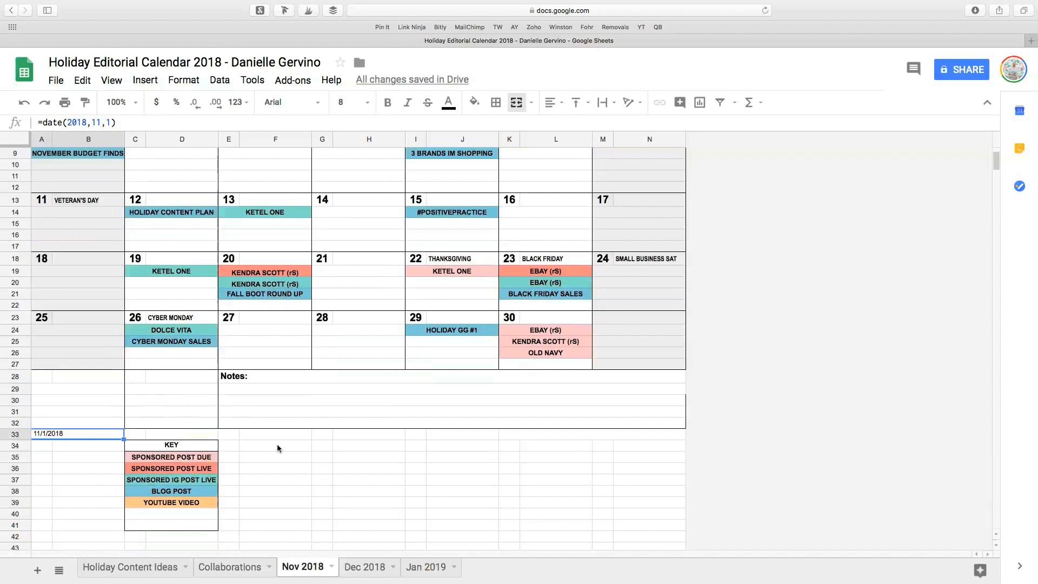
{"action": "left_click", "coordinate": [130, 460]}
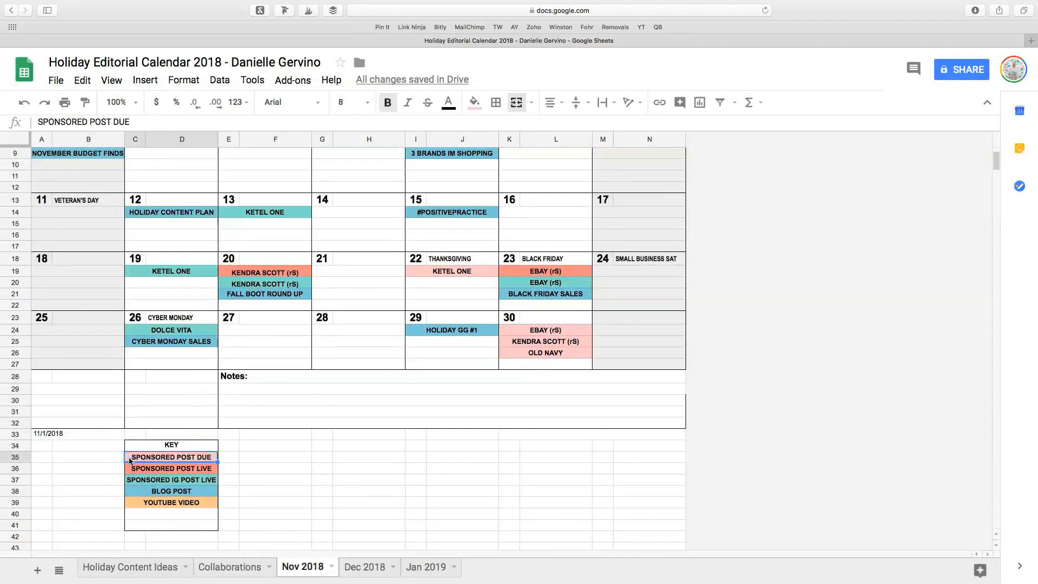
{"action": "left_click", "coordinate": [419, 273]}
{"action": "left_click", "coordinate": [540, 330]}
{"action": "left_click", "coordinate": [534, 343]}
{"action": "left_click", "coordinate": [533, 352]}
{"action": "left_click", "coordinate": [211, 458]}
{"action": "left_click", "coordinate": [182, 471]}
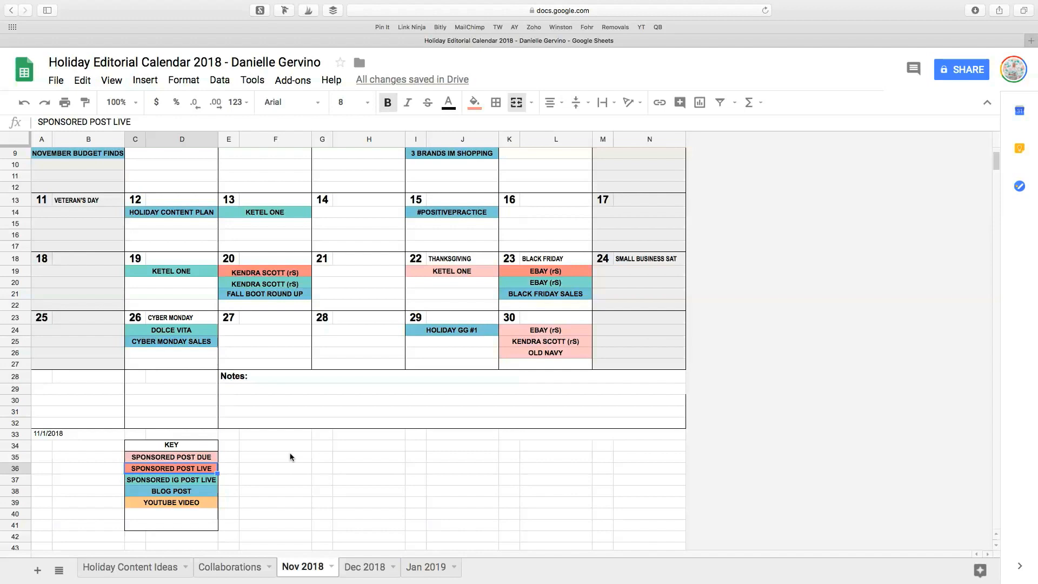
{"action": "left_click", "coordinate": [518, 272]}
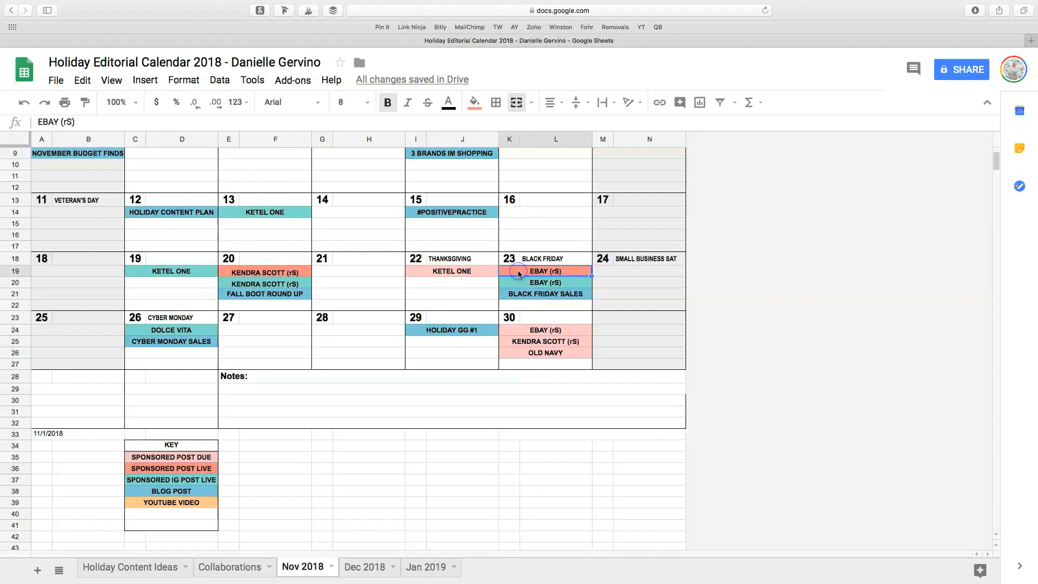
{"action": "left_click", "coordinate": [301, 273]}
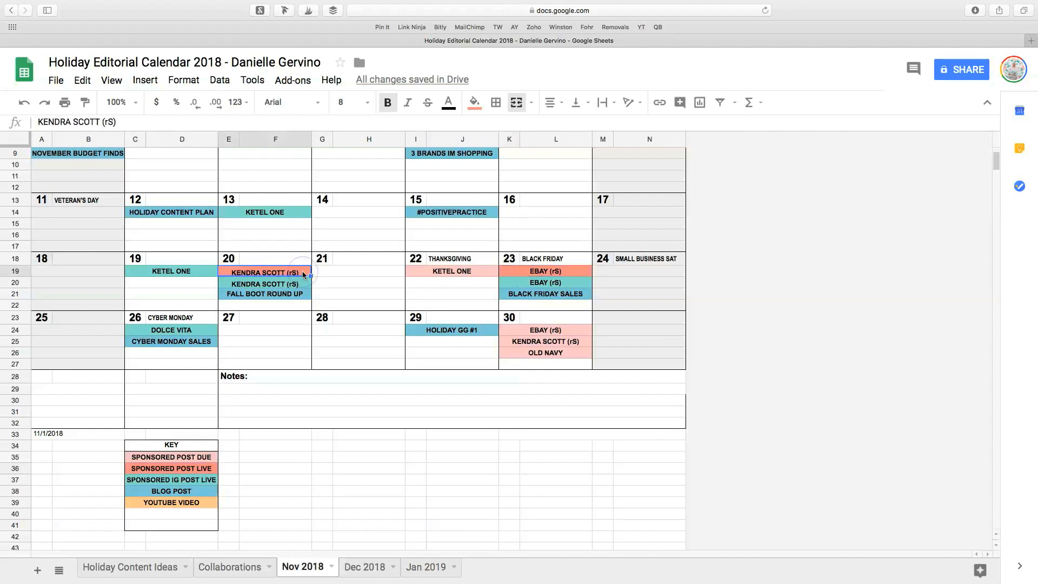
Review the Sponsored Post Due, Sponsored Post Live, Sponsored IG Post Live and Blog Post entries in the color key.
{"action": "left_click", "coordinate": [212, 482]}
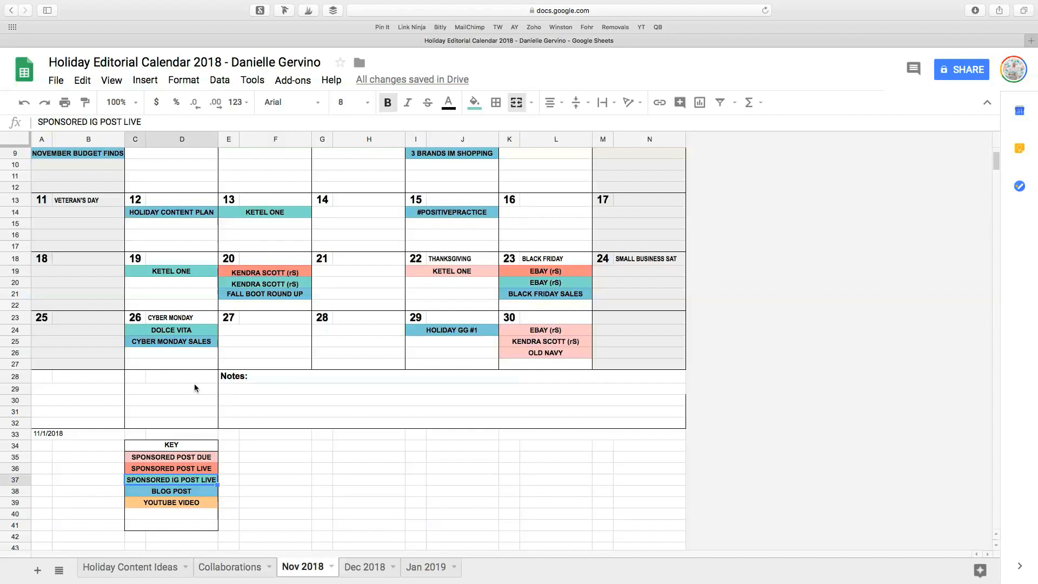
{"action": "left_click", "coordinate": [193, 459]}
{"action": "left_click", "coordinate": [195, 468]}
{"action": "left_click", "coordinate": [196, 481]}
{"action": "left_click", "coordinate": [204, 492]}
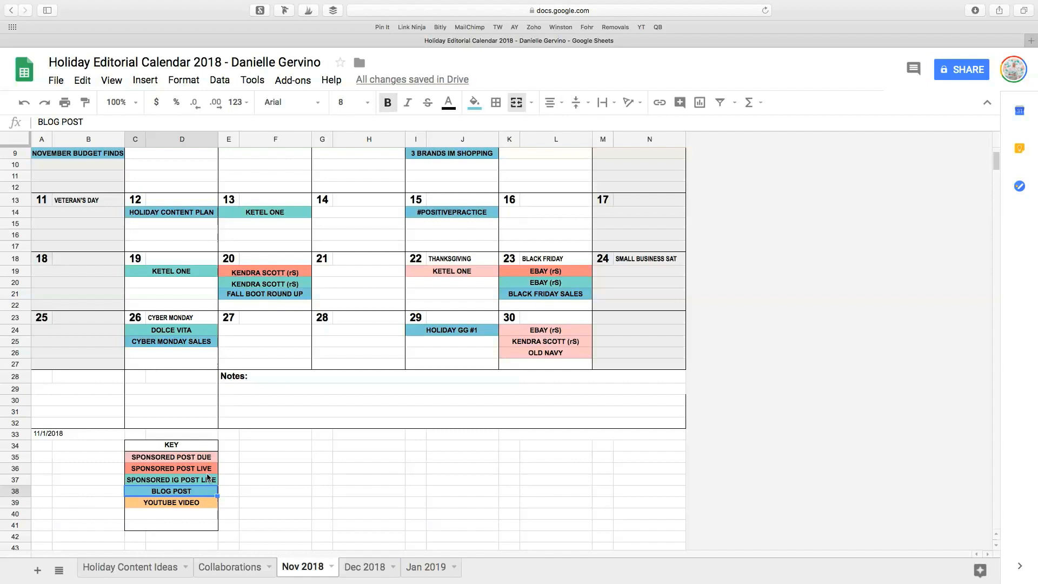
{"action": "left_click", "coordinate": [209, 470]}
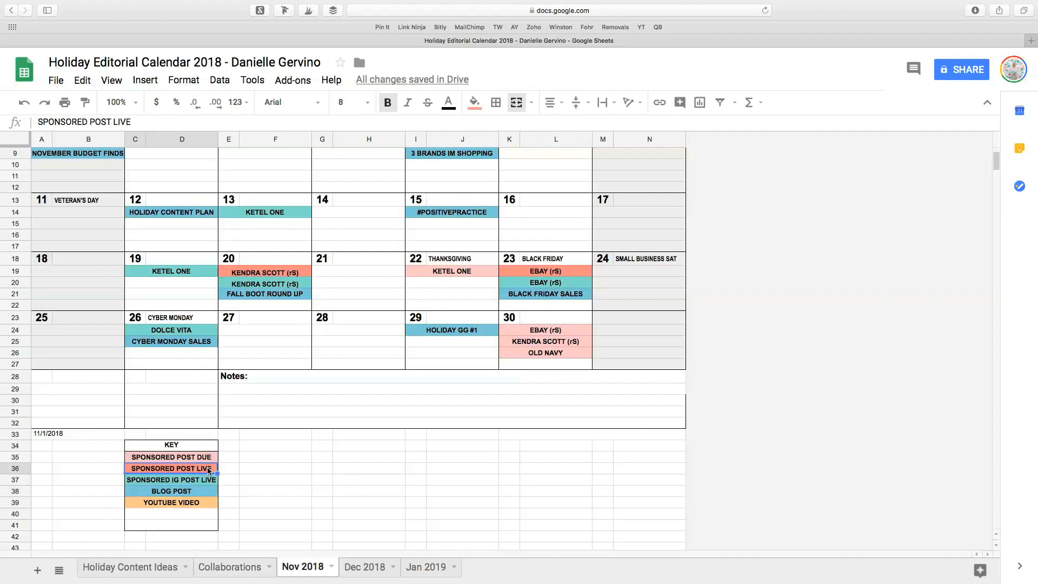
Compare the key's Blog Post color with the November blog entries, from November Budget Finds through Holiday GG #1.
{"action": "left_click", "coordinate": [204, 491]}
{"action": "scroll", "coordinate": [283, 404], "scroll_direction": "up", "scroll_amount": 2}
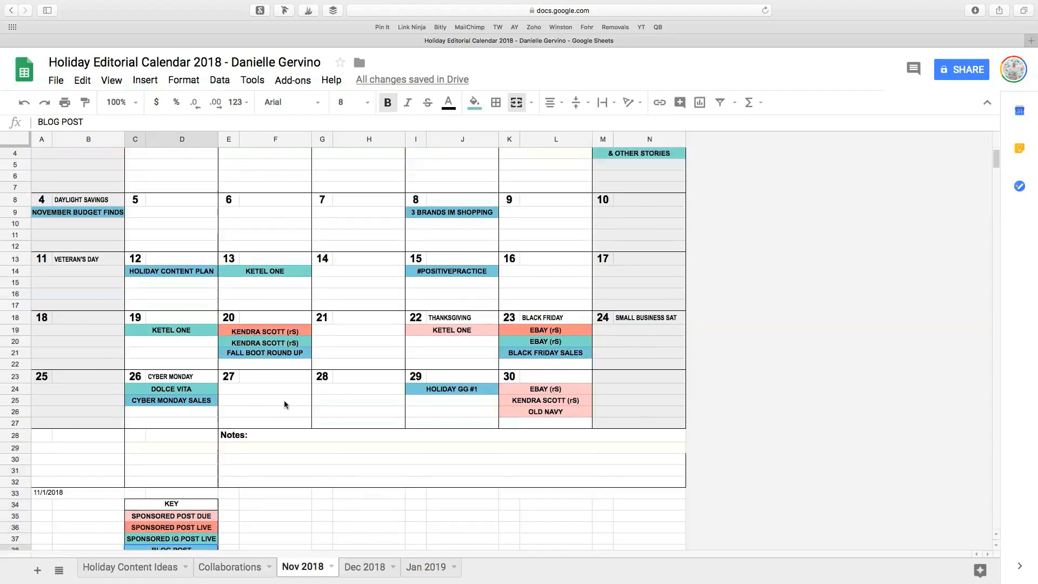
{"action": "left_click", "coordinate": [93, 215]}
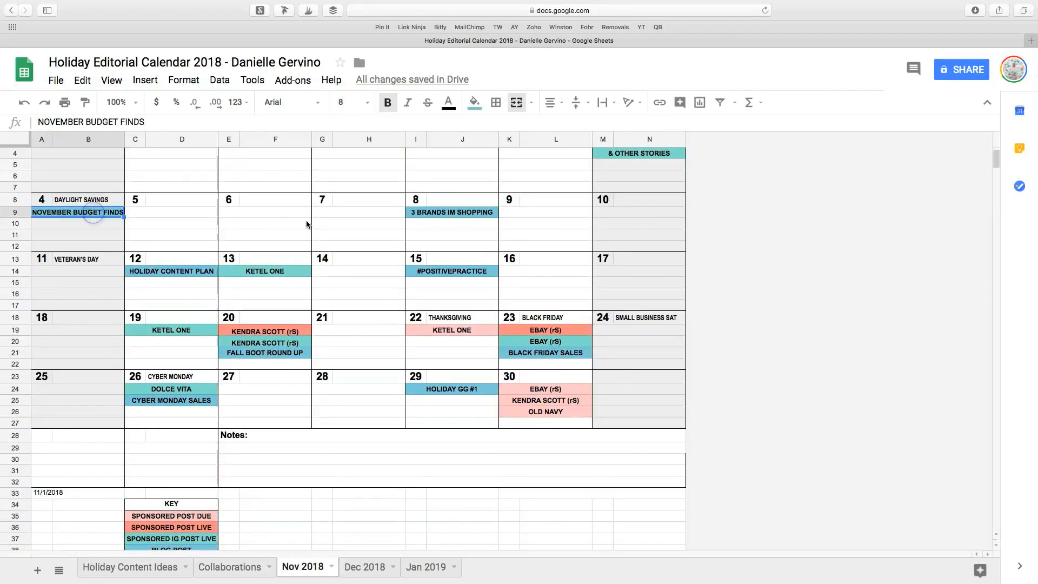
{"action": "left_click", "coordinate": [441, 213]}
{"action": "left_click", "coordinate": [154, 273]}
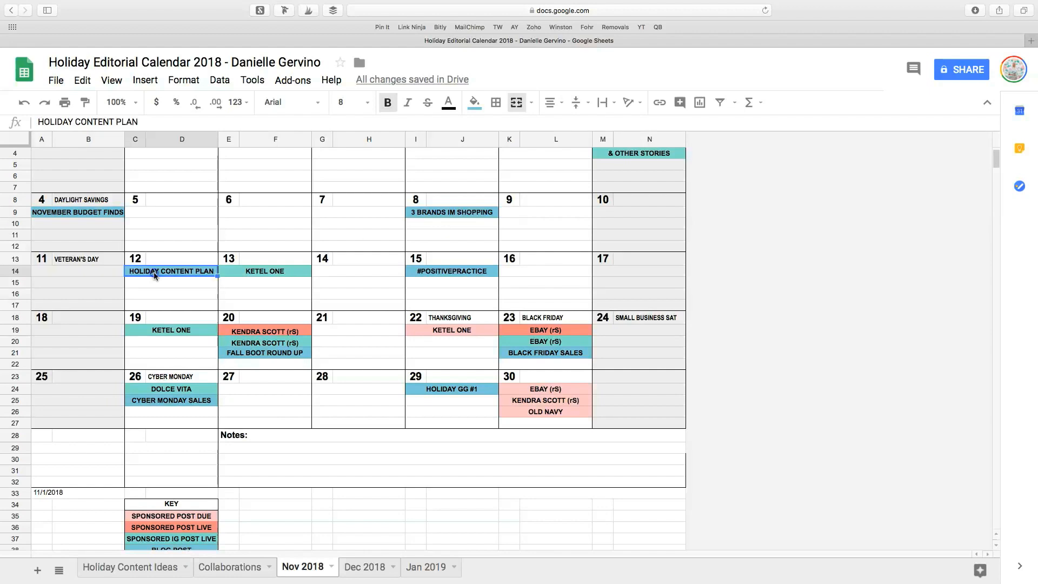
{"action": "left_click", "coordinate": [457, 272]}
{"action": "left_click", "coordinate": [185, 400]}
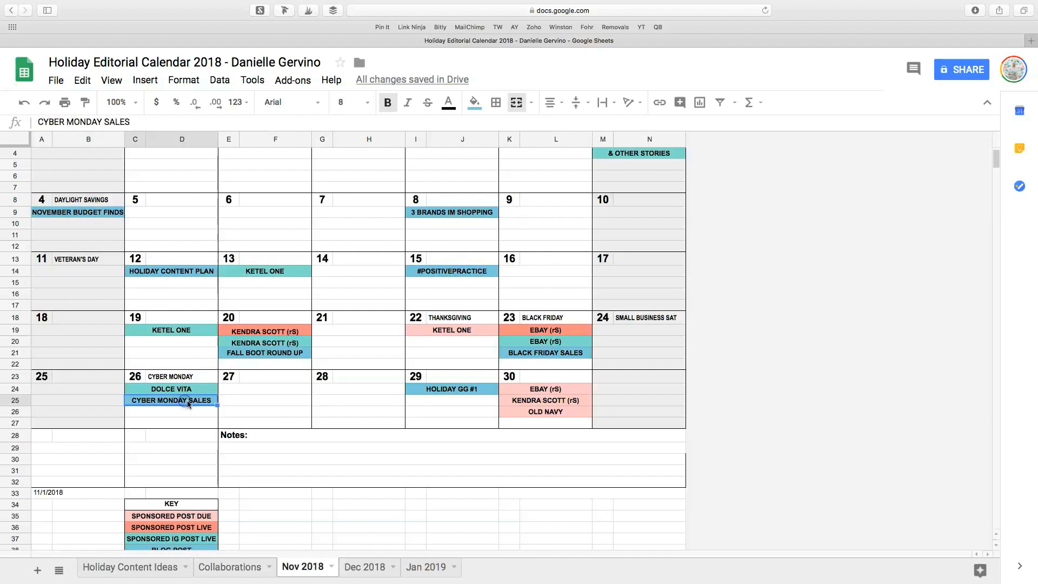
{"action": "left_click", "coordinate": [451, 391]}
Examine the YouTube Video entry in the color key below the November calendar.
{"action": "scroll", "coordinate": [201, 450], "scroll_direction": "down", "scroll_amount": 2}
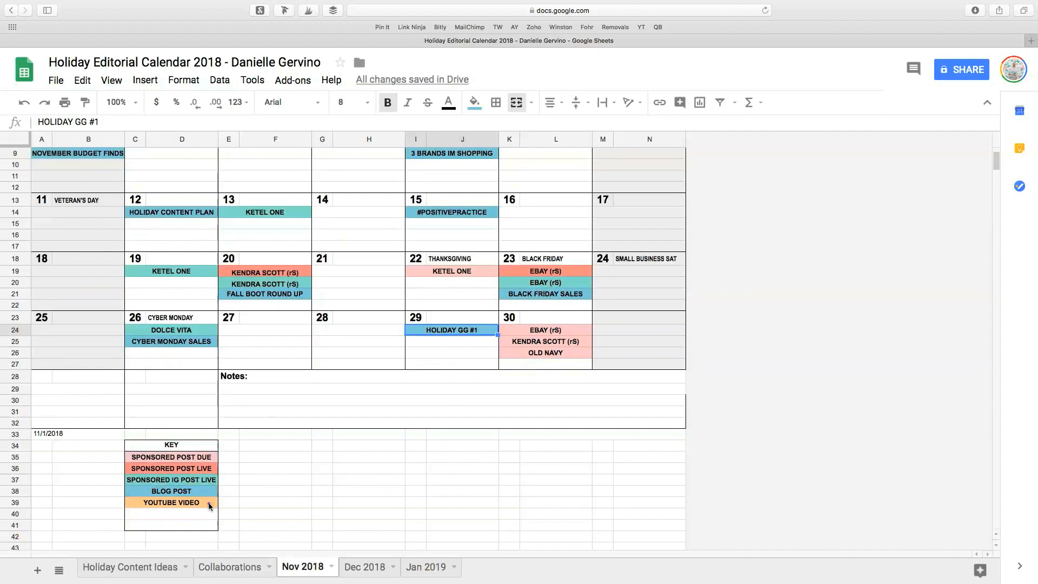
{"action": "left_click", "coordinate": [208, 501]}
{"action": "left_click", "coordinate": [232, 501]}
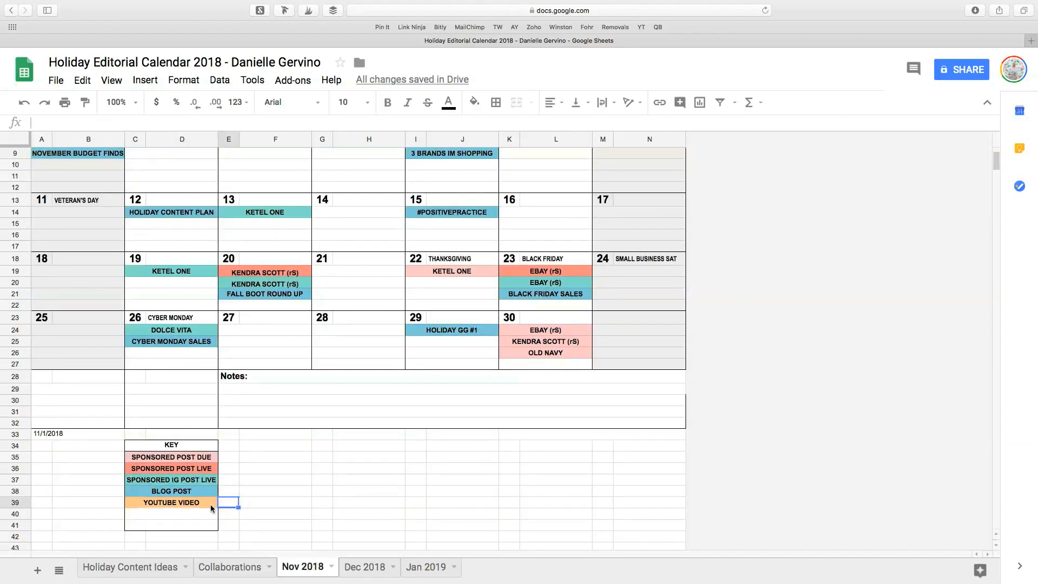
{"action": "left_click", "coordinate": [210, 504]}
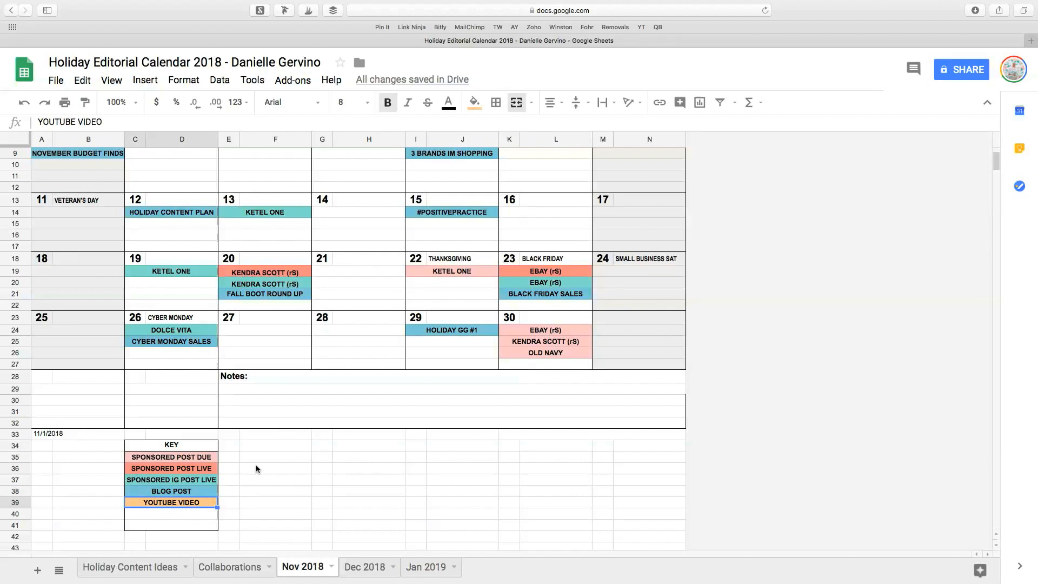
Copy the Sponsored Post Due cell from the key into the first entry row under November 6.
{"action": "scroll", "coordinate": [257, 468], "scroll_direction": "up", "scroll_amount": 2}
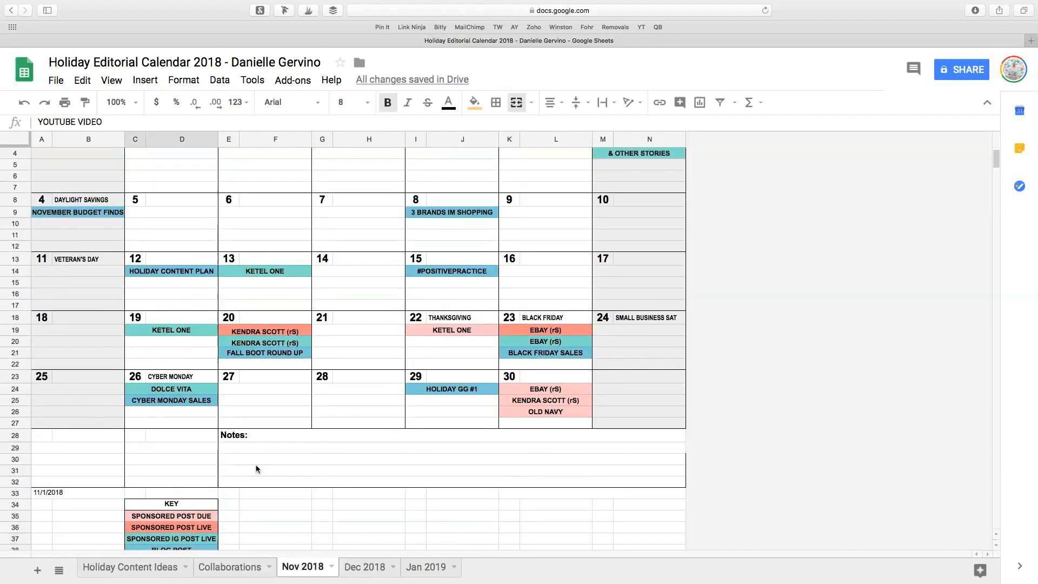
{"action": "scroll", "coordinate": [257, 468], "scroll_direction": "up", "scroll_amount": 1}
{"action": "scroll", "coordinate": [257, 469], "scroll_direction": "down", "scroll_amount": 2}
{"action": "left_click", "coordinate": [202, 494]}
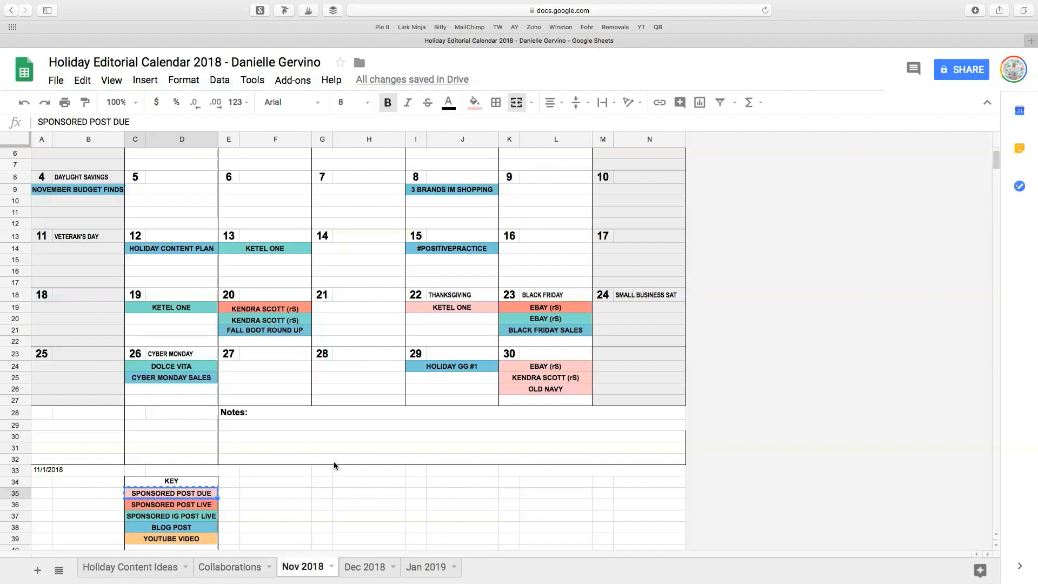
{"action": "scroll", "coordinate": [334, 464], "scroll_direction": "up", "scroll_amount": 2}
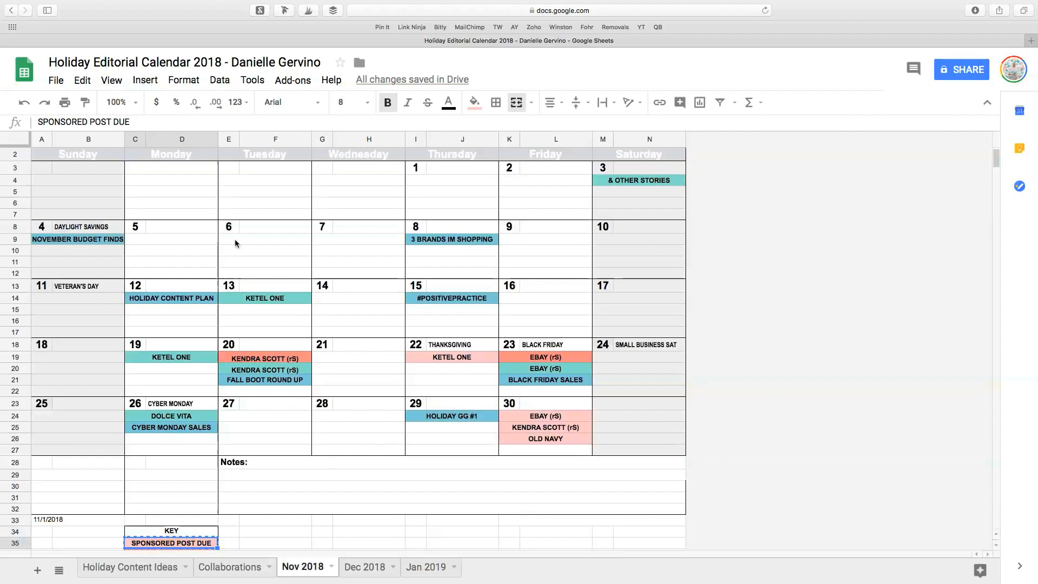
{"action": "left_click", "coordinate": [235, 243]}
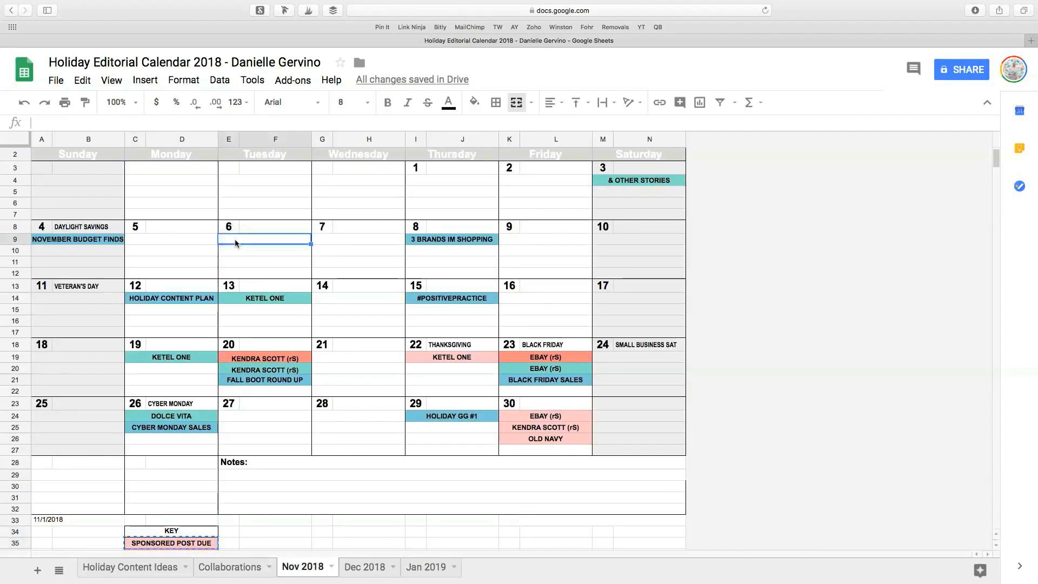
{"action": "type", "text": "SPONSORED POST DUE"}
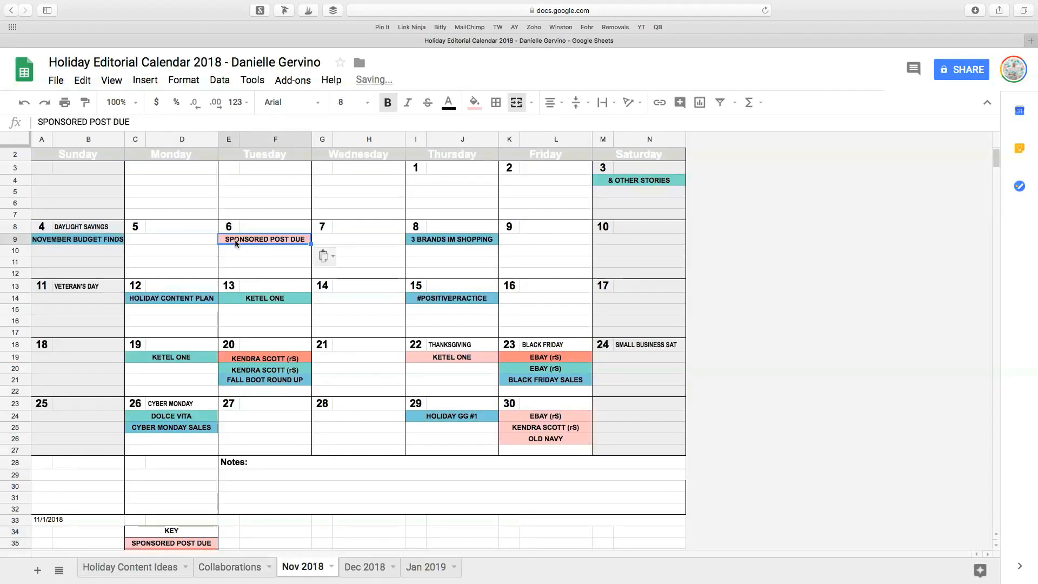
Replace the text of the pasted November 6 entry with OLD NAVY.
{"action": "double_click", "coordinate": [253, 241]}
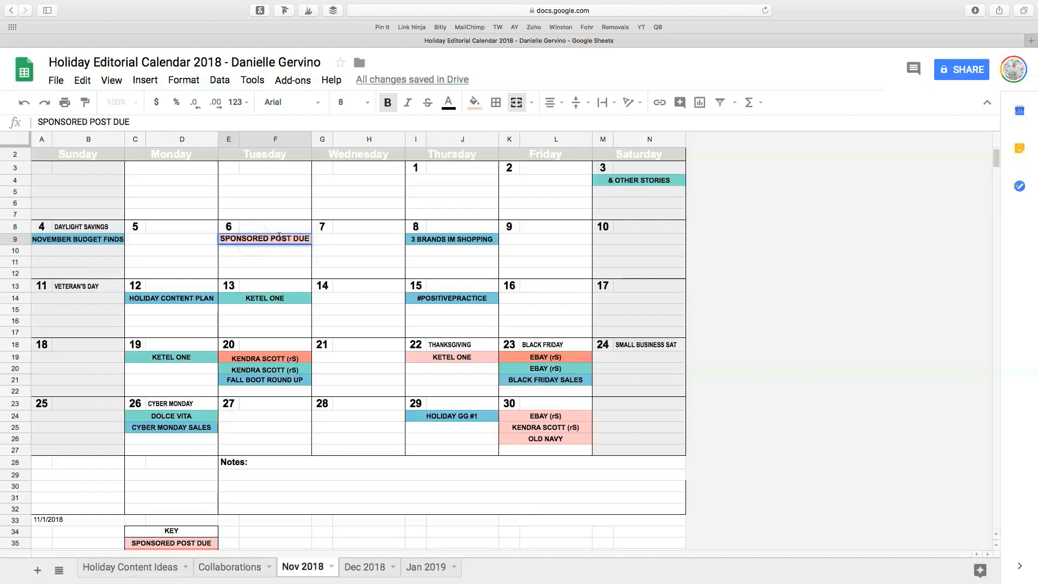
{"action": "key", "text": "super+a"}
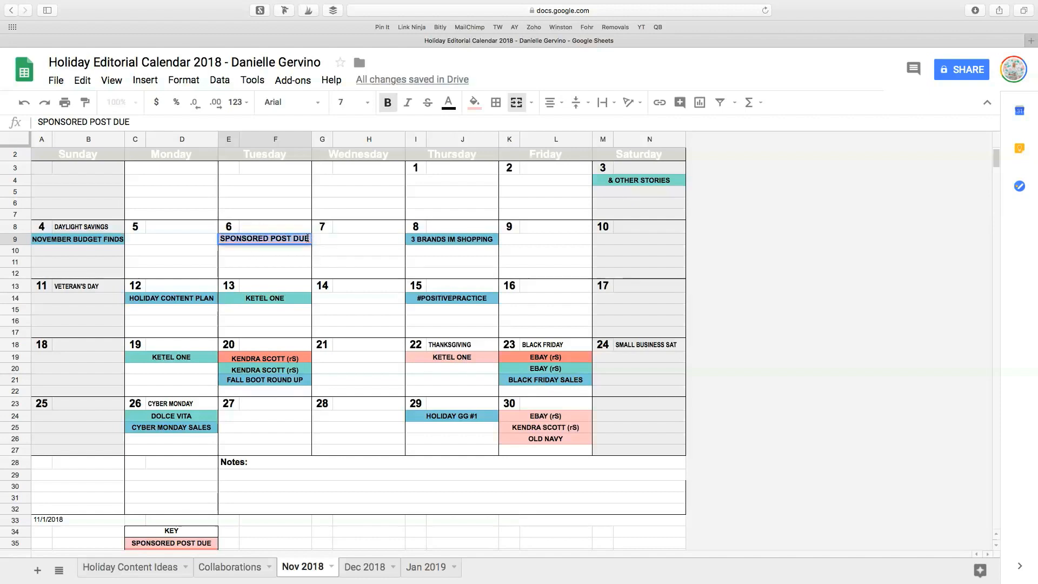
{"action": "type", "text": "OLD "}
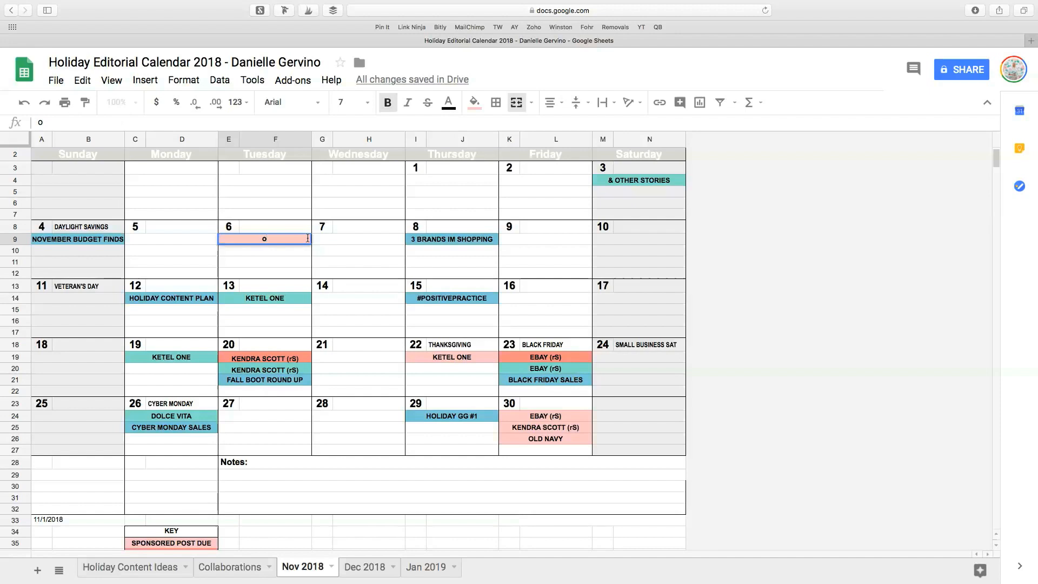
{"action": "type", "text": "NAVY"}
{"action": "left_click", "coordinate": [284, 254]}
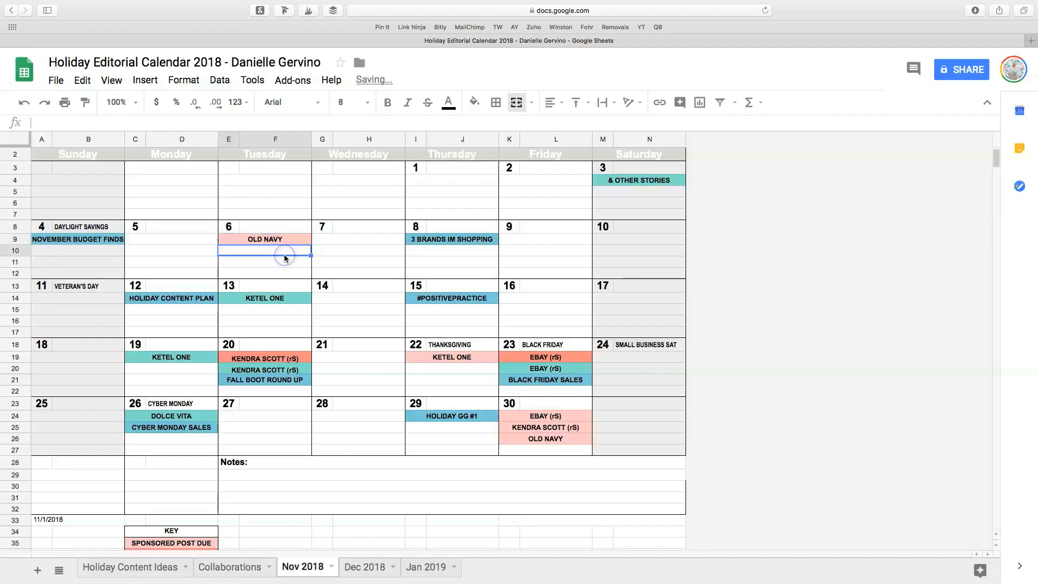
Delete the OLD NAVY entry under November 6 and reset the cell's fill color.
{"action": "left_click", "coordinate": [289, 242]}
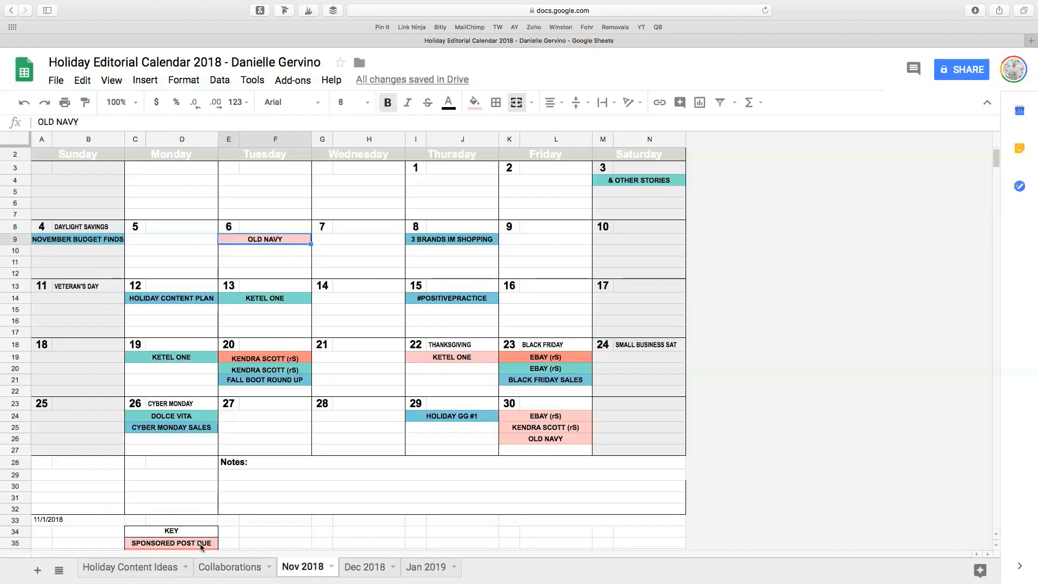
{"action": "key", "text": "Delete"}
{"action": "left_click", "coordinate": [281, 237]}
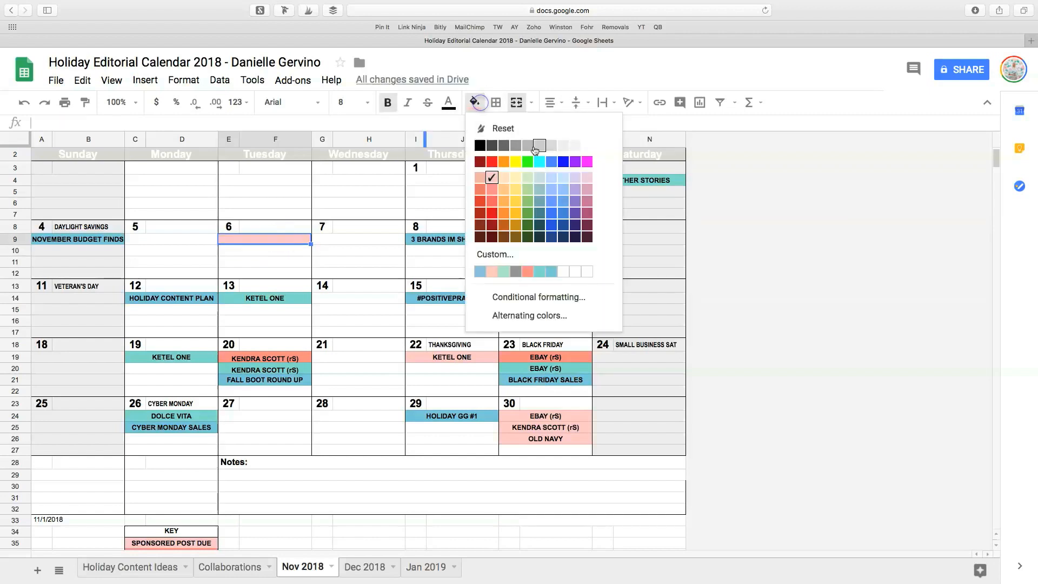
{"action": "left_click", "coordinate": [575, 146]}
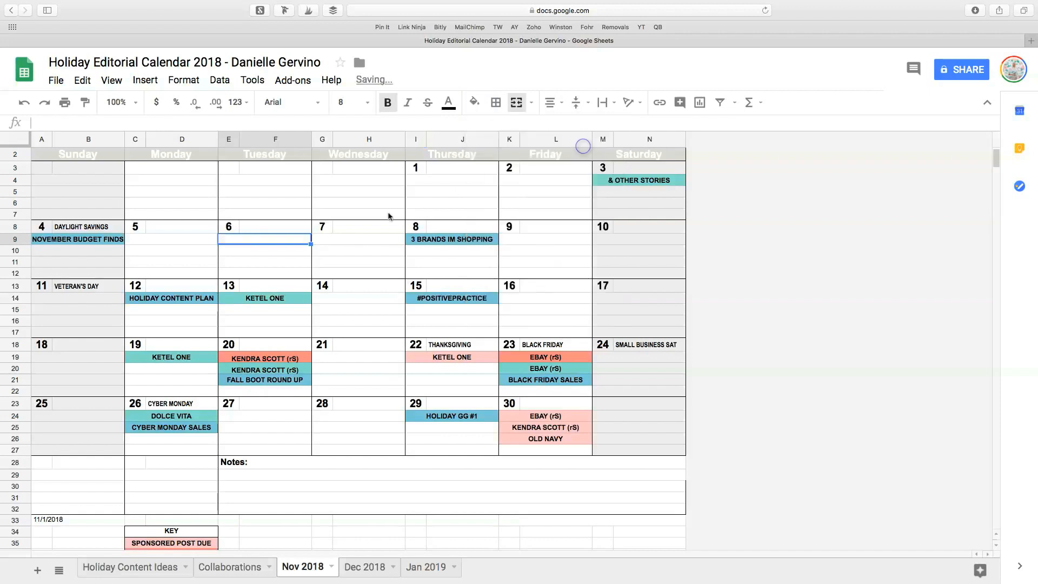
{"action": "left_click", "coordinate": [475, 104]}
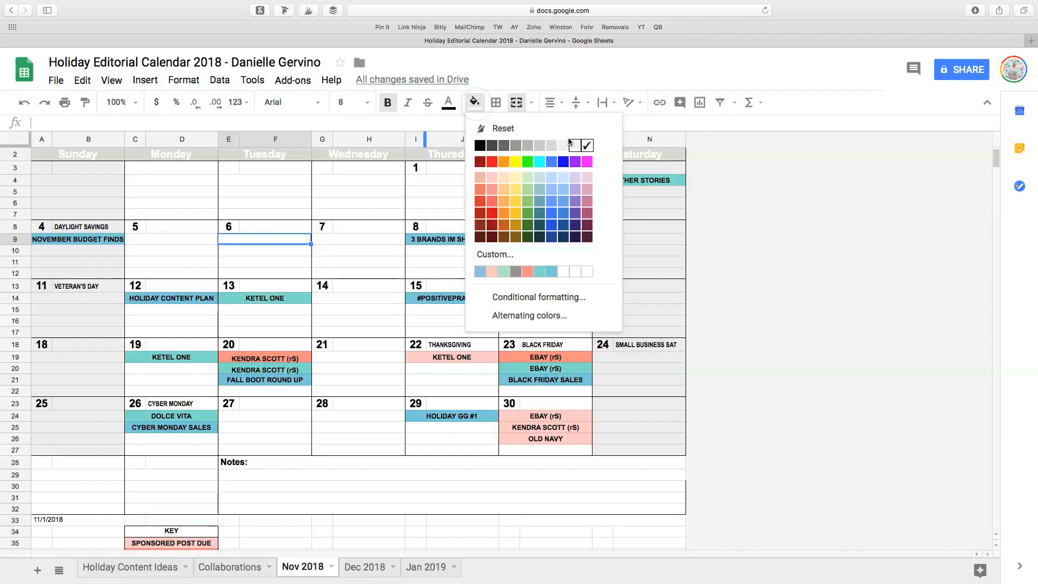
{"action": "left_click", "coordinate": [500, 128]}
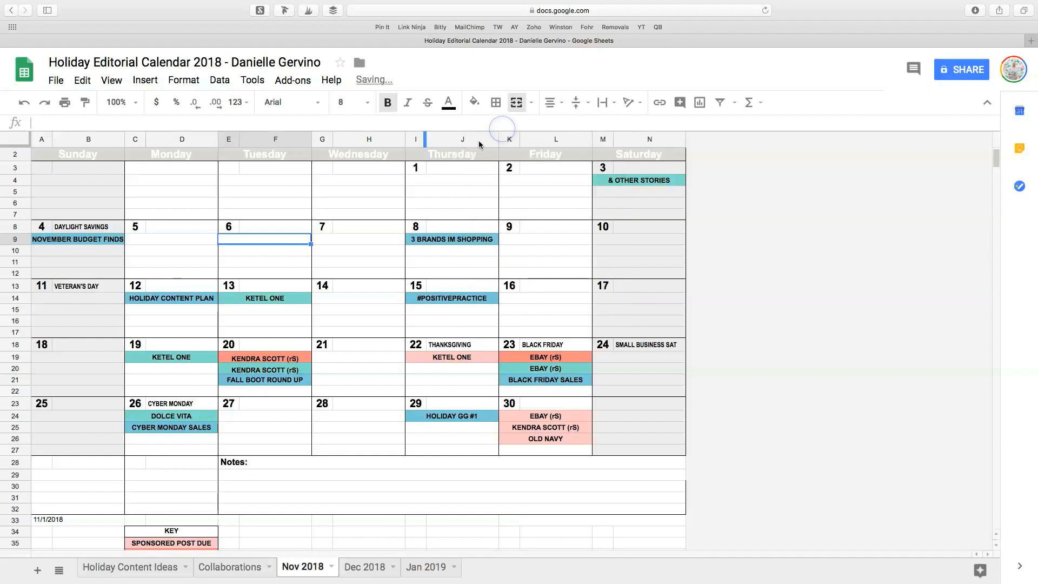
{"action": "left_click", "coordinate": [282, 252]}
Review the holiday labels beside the November dates, from Daylight Savings and Veteran's Day through Cyber Monday.
{"action": "scroll", "coordinate": [249, 378], "scroll_direction": "down", "scroll_amount": 1}
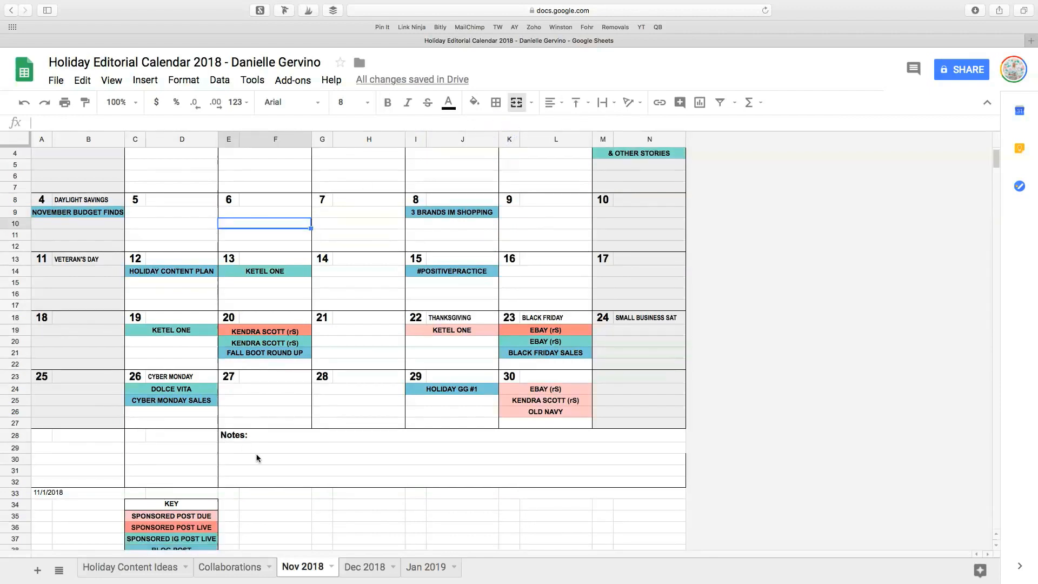
{"action": "scroll", "coordinate": [257, 457], "scroll_direction": "up", "scroll_amount": 2}
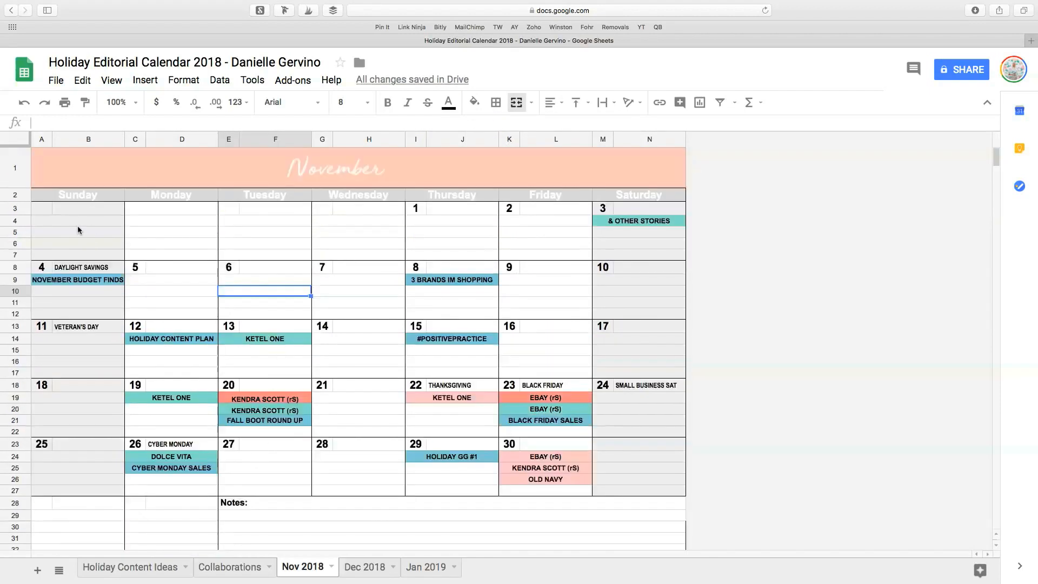
{"action": "left_click", "coordinate": [43, 210]}
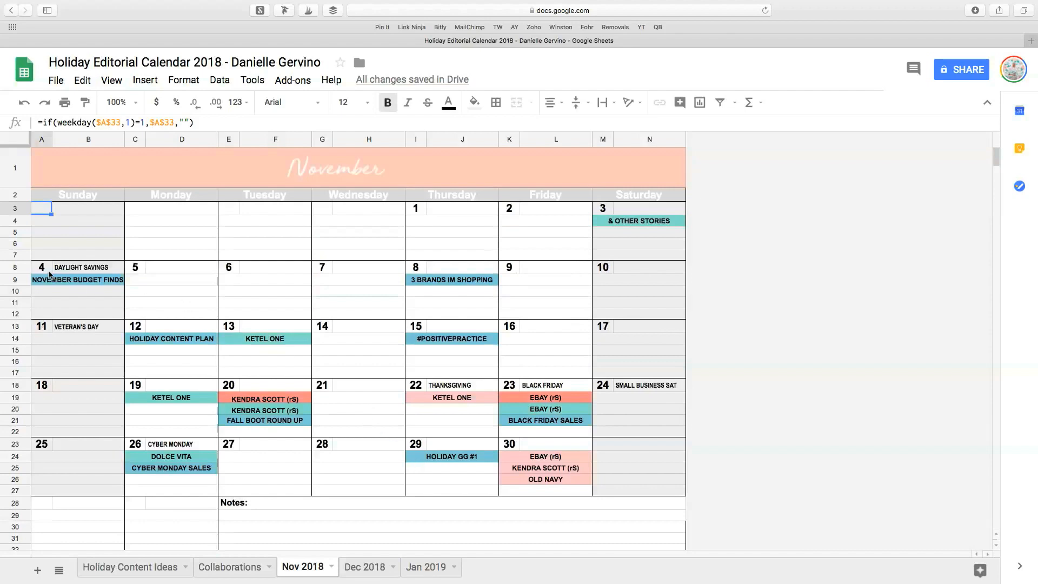
{"action": "left_click", "coordinate": [78, 270]}
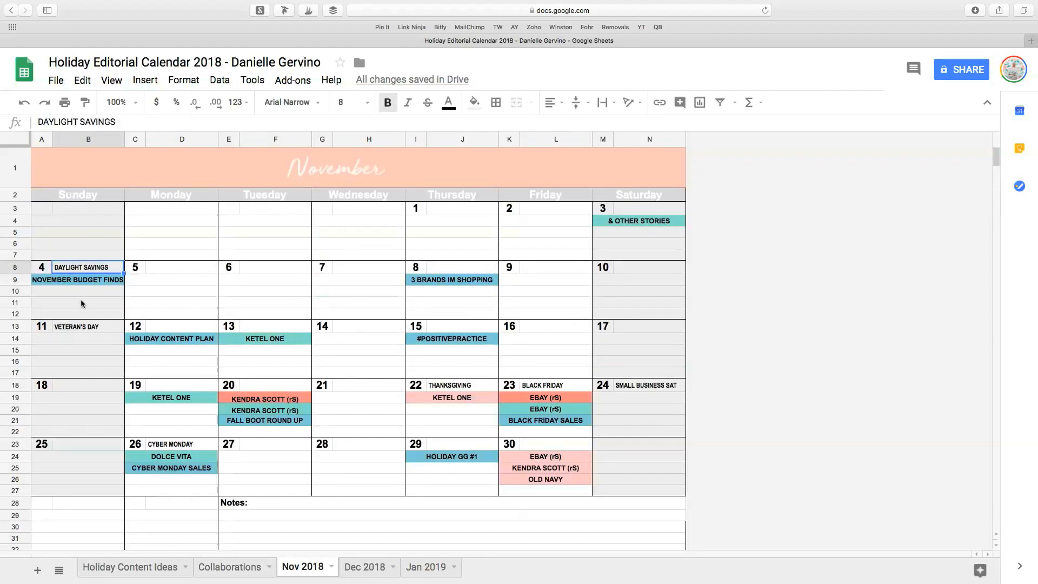
{"action": "left_click", "coordinate": [83, 331]}
{"action": "left_click", "coordinate": [450, 386]}
{"action": "left_click", "coordinate": [538, 386]}
{"action": "left_click", "coordinate": [636, 387]}
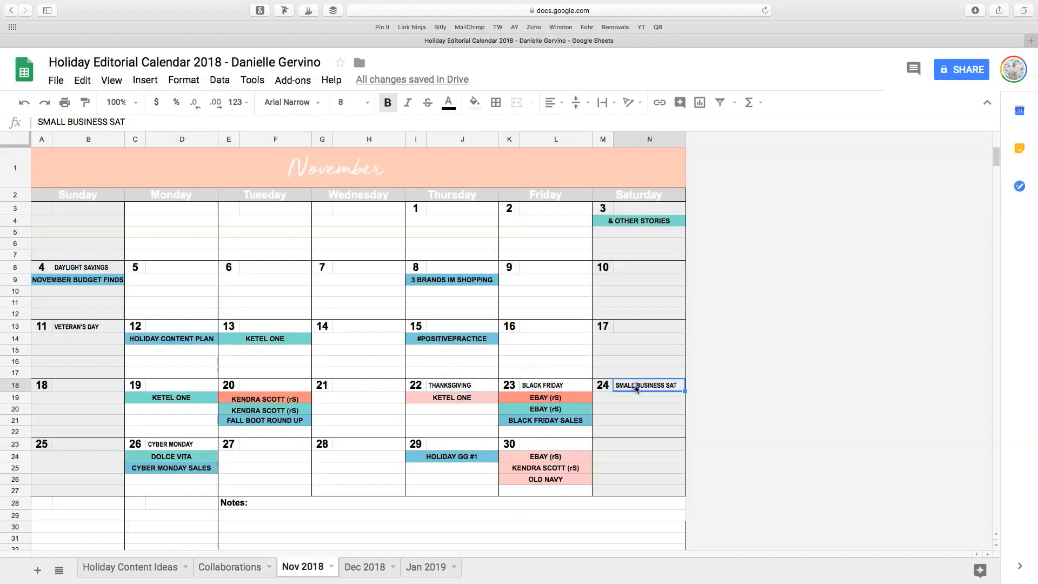
{"action": "left_click", "coordinate": [184, 447]}
Look through the Dec 2018, Jan 2019, Holiday Content Ideas and Collaborations sheets, ending on Nov 2018.
{"action": "left_click", "coordinate": [372, 567]}
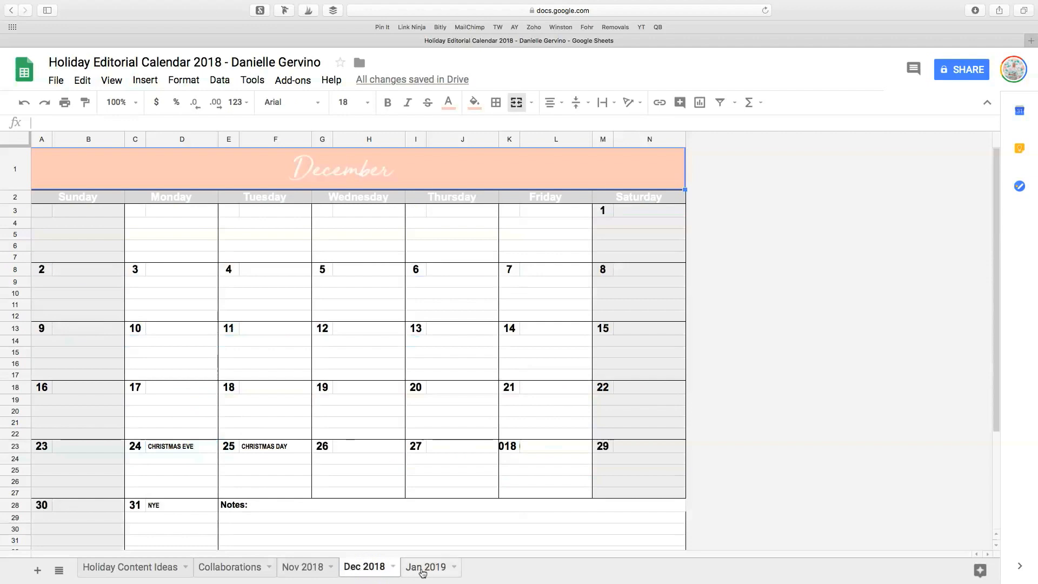
{"action": "left_click", "coordinate": [424, 570]}
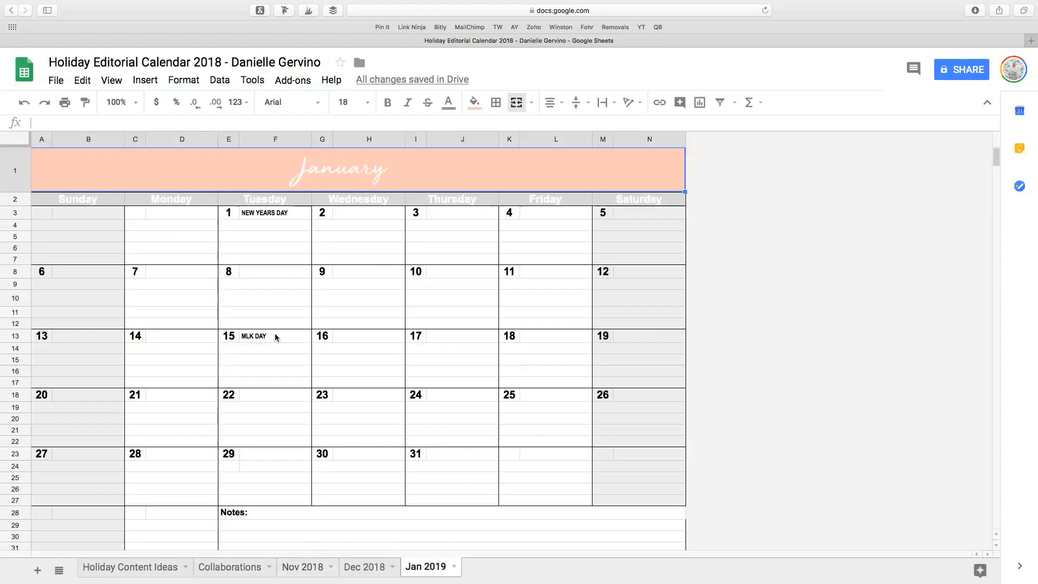
{"action": "left_click", "coordinate": [301, 568]}
{"action": "left_click", "coordinate": [120, 570]}
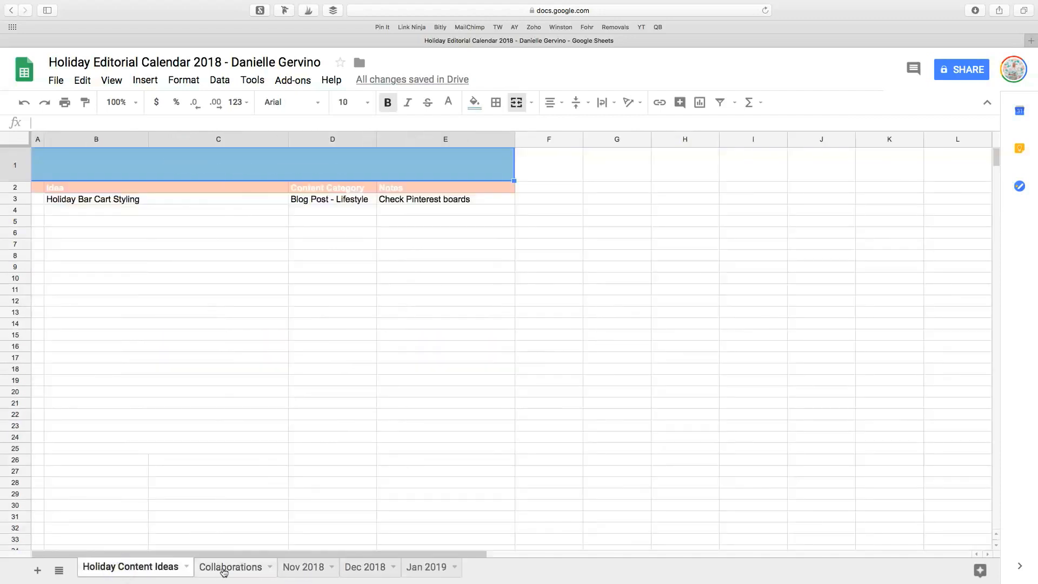
{"action": "left_click", "coordinate": [241, 569]}
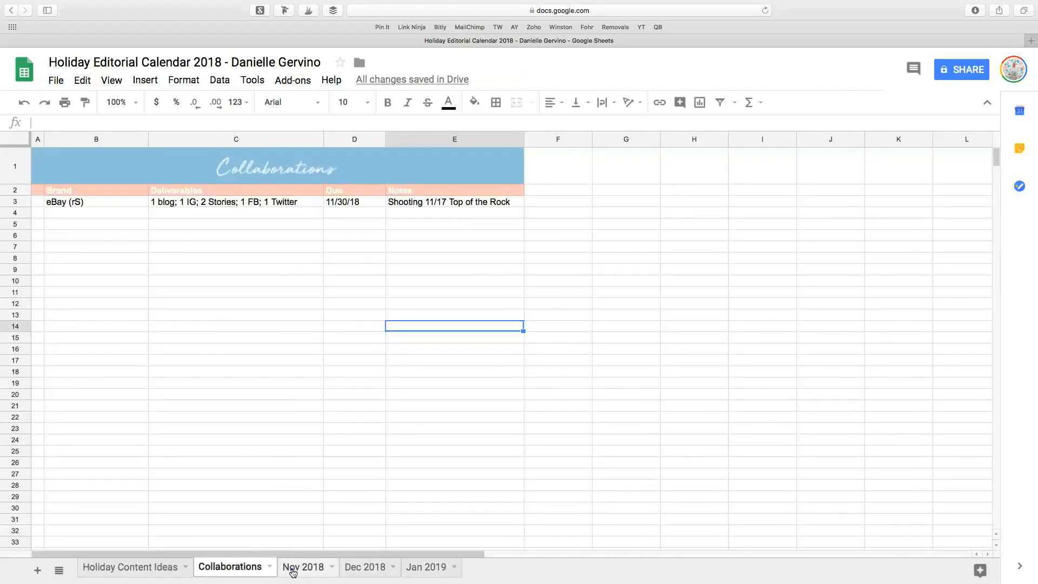
{"action": "left_click", "coordinate": [292, 569]}
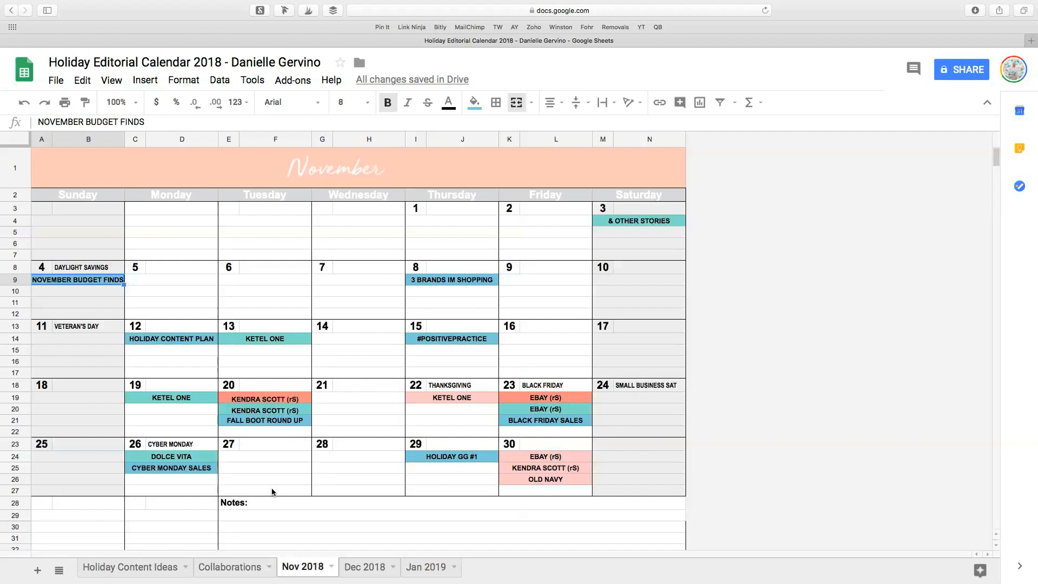
Examine the Notes area below the November calendar, the formula in the first Sunday date cell and the month banner.
{"action": "scroll", "coordinate": [268, 507], "scroll_direction": "down", "scroll_amount": 2}
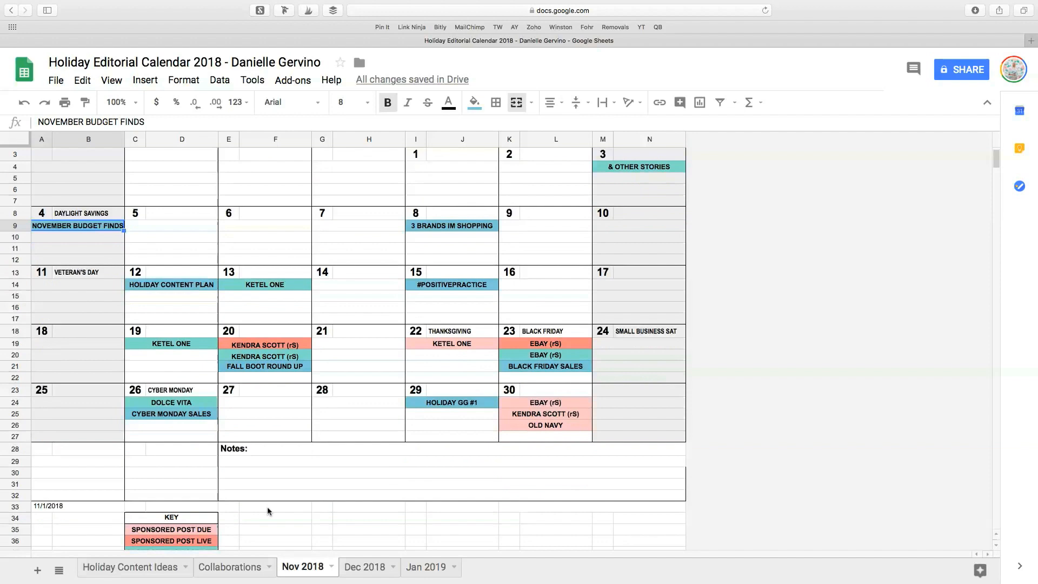
{"action": "left_click", "coordinate": [236, 463]}
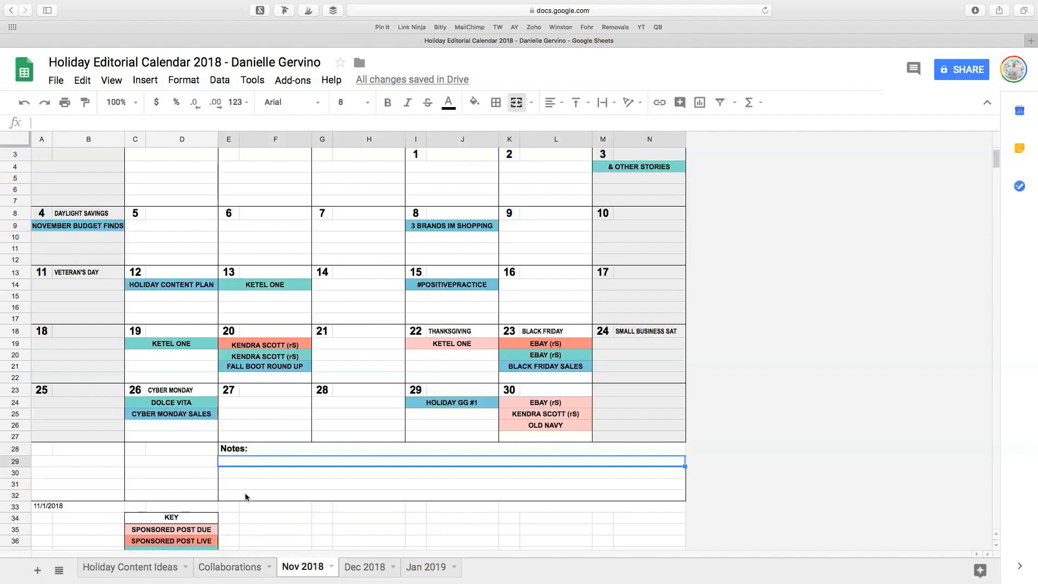
{"action": "scroll", "coordinate": [74, 198], "scroll_direction": "up", "scroll_amount": 2}
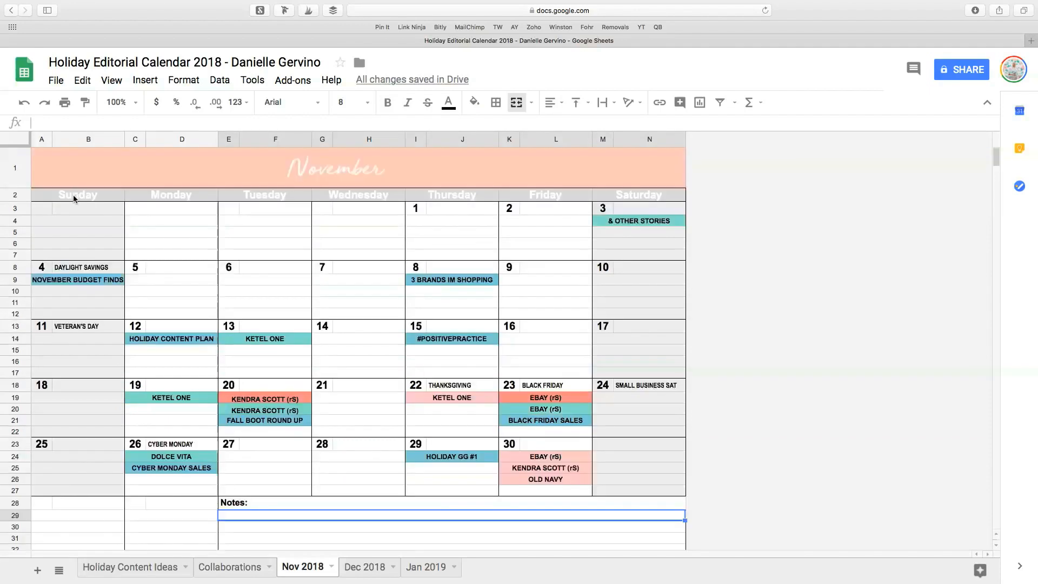
{"action": "left_click", "coordinate": [40, 210]}
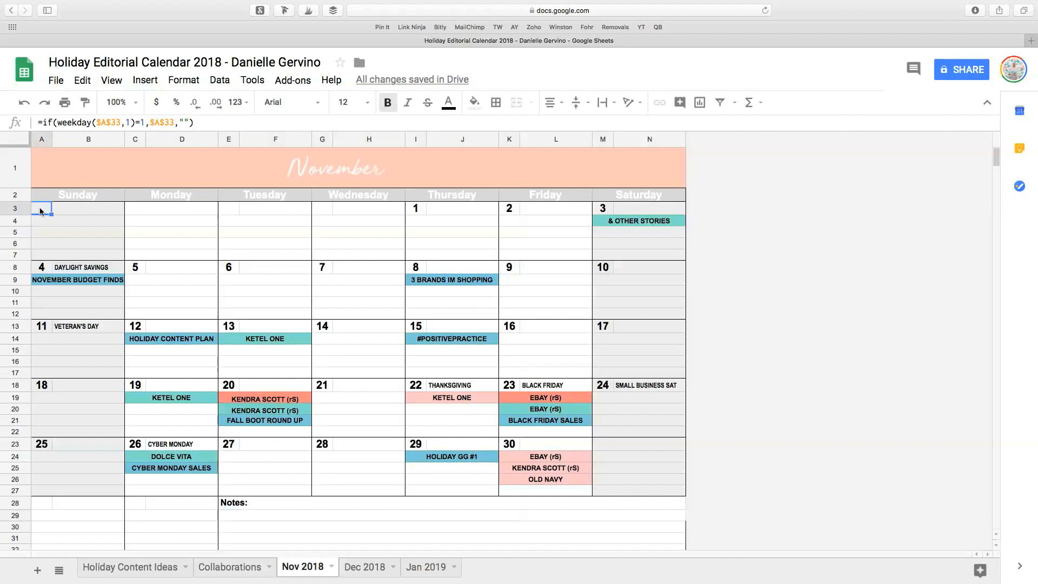
{"action": "left_click", "coordinate": [43, 180]}
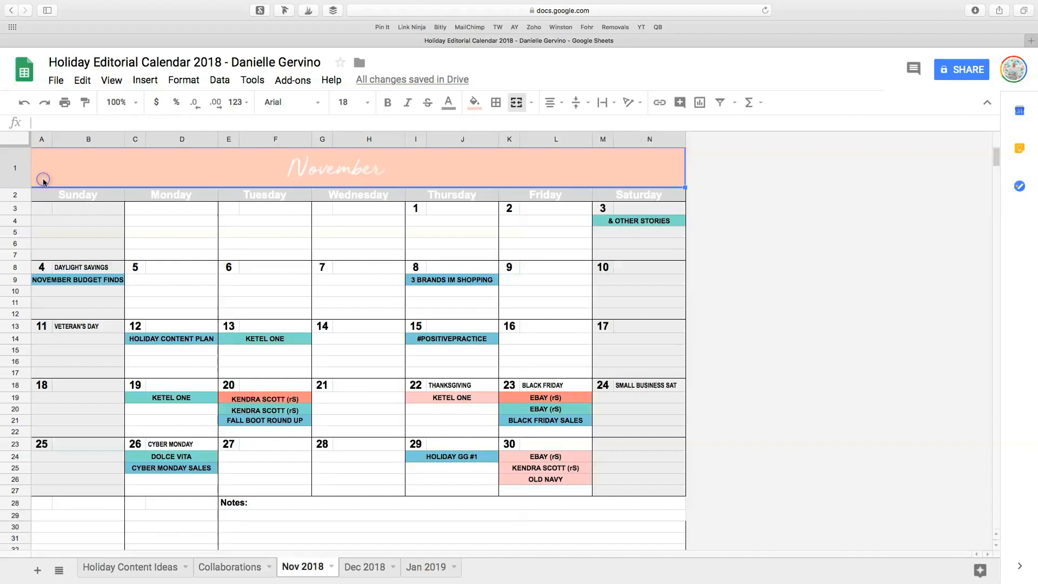